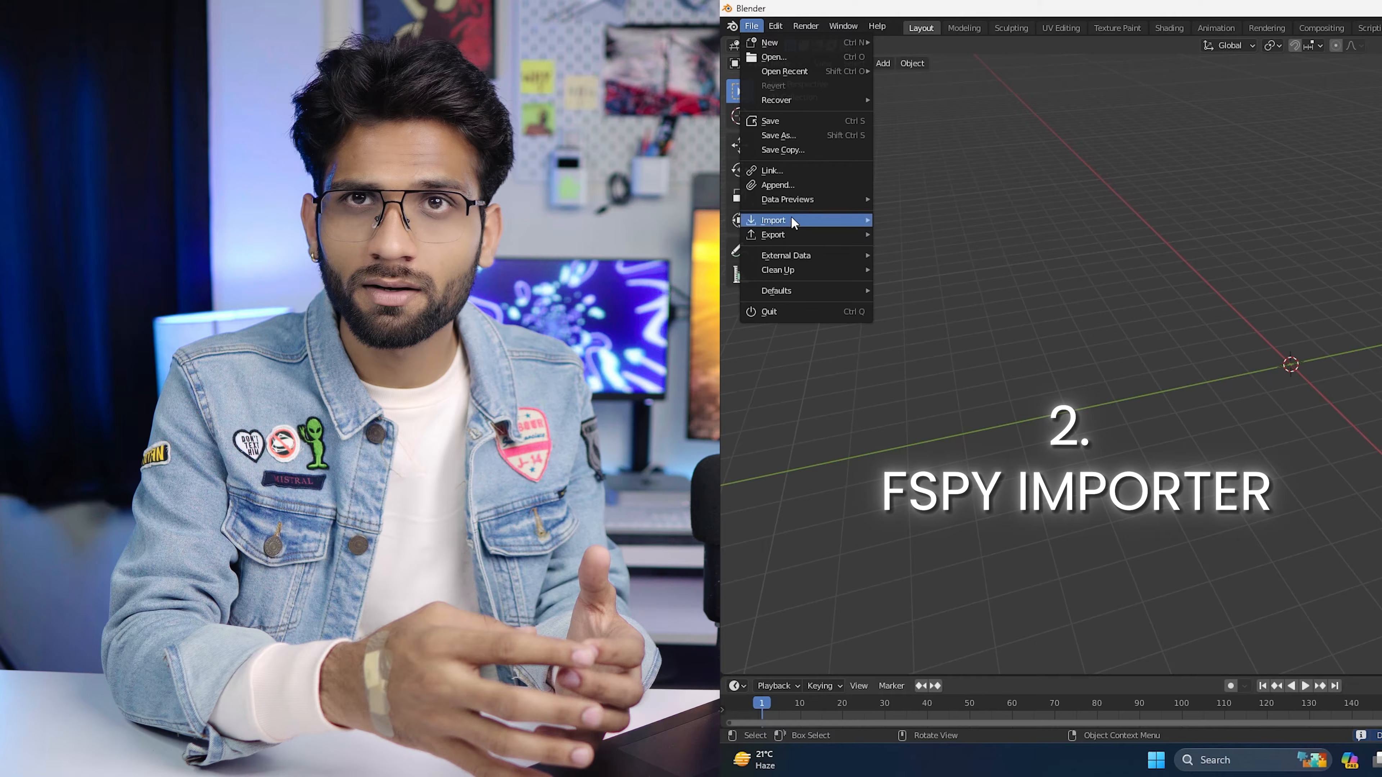
mouse_move(791, 223)
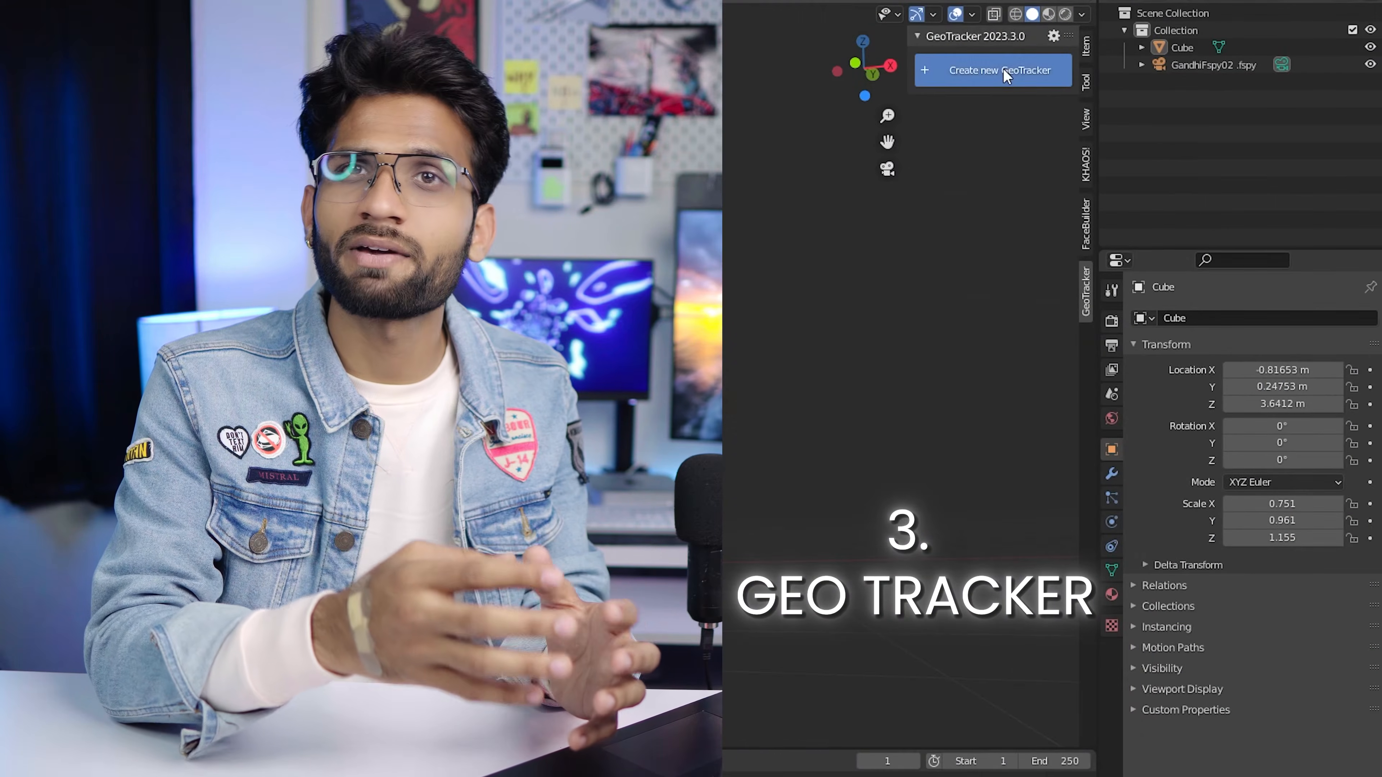
left_click(1002, 70)
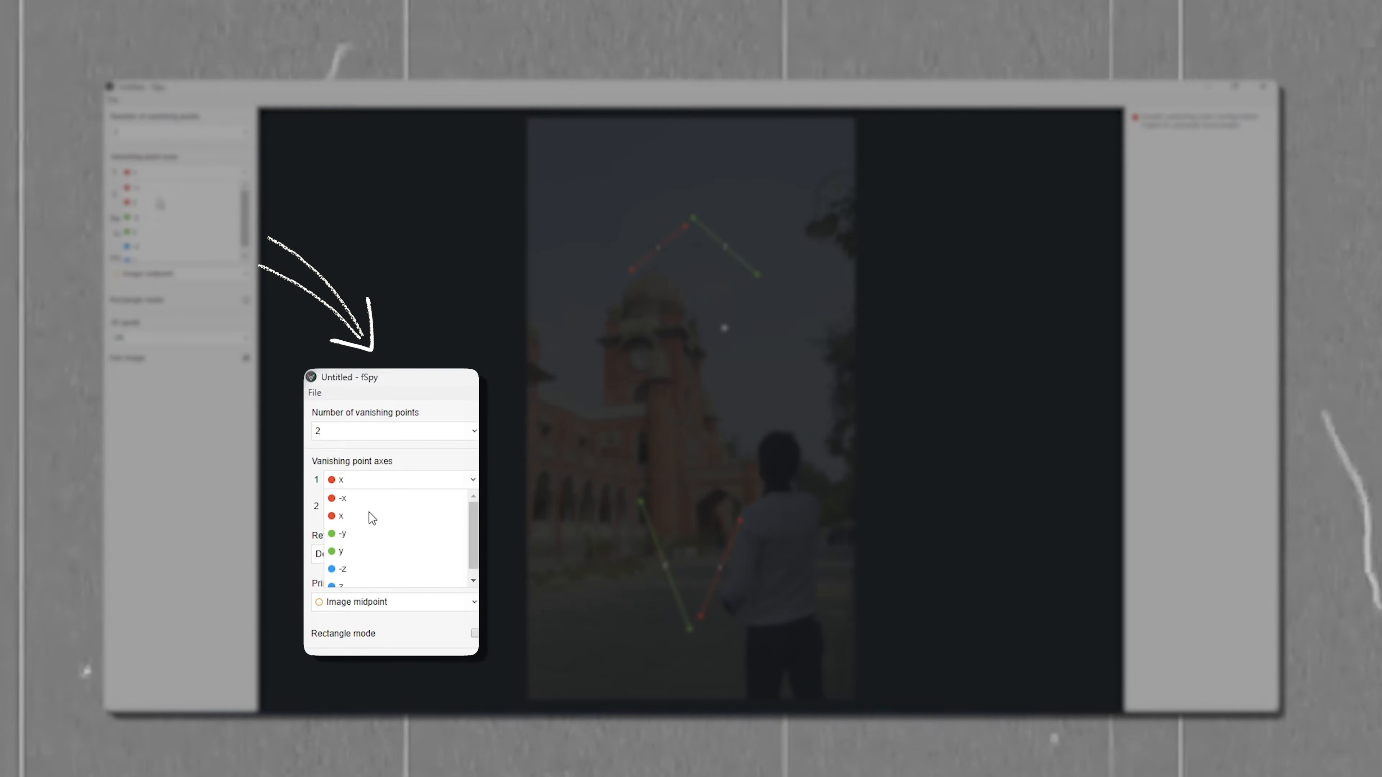
Step: Set the first vanishing point axis to y and the second to z
left_click(362, 551)
left_click(390, 506)
left_click(342, 611)
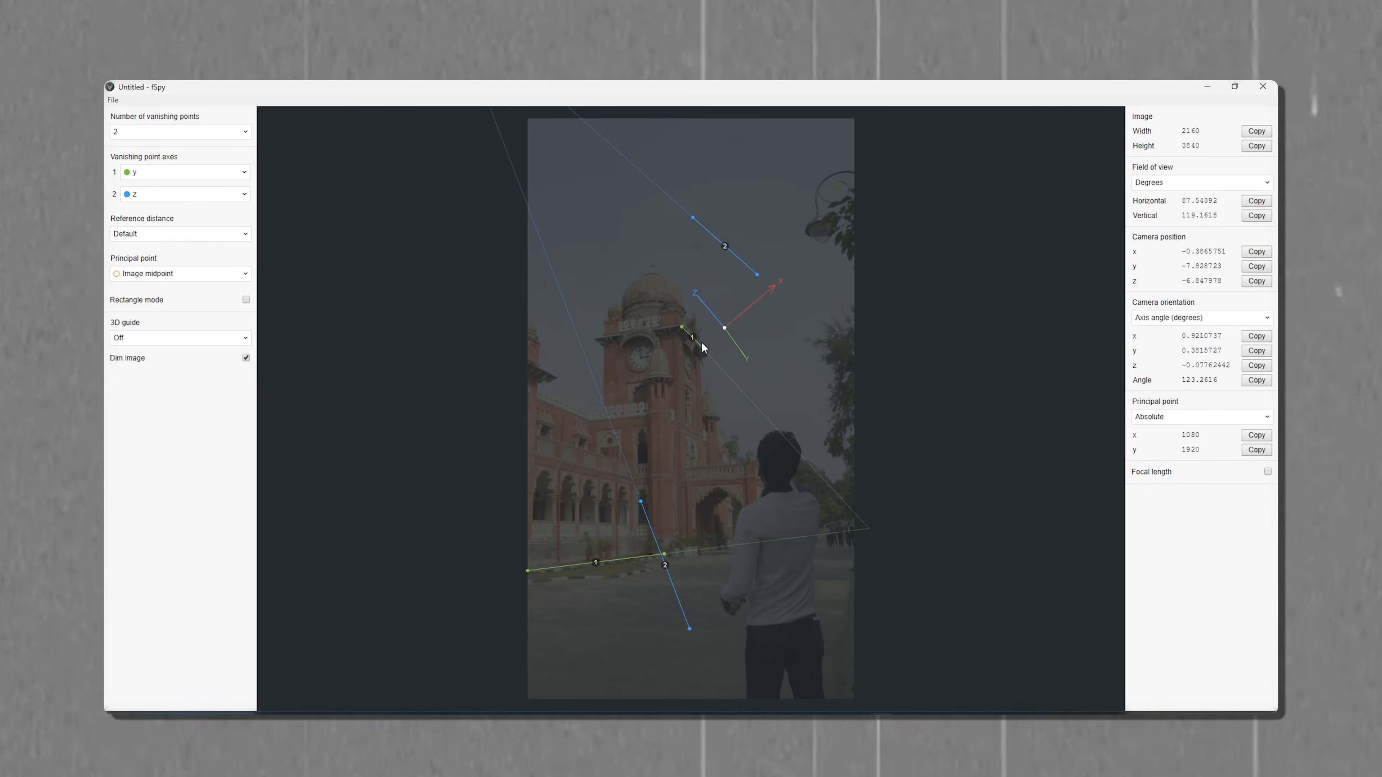
Step: Align the y and z vanishing lines with the clock tower's edges and save the project as FSpy File
left_click_drag(712, 359, 707, 355)
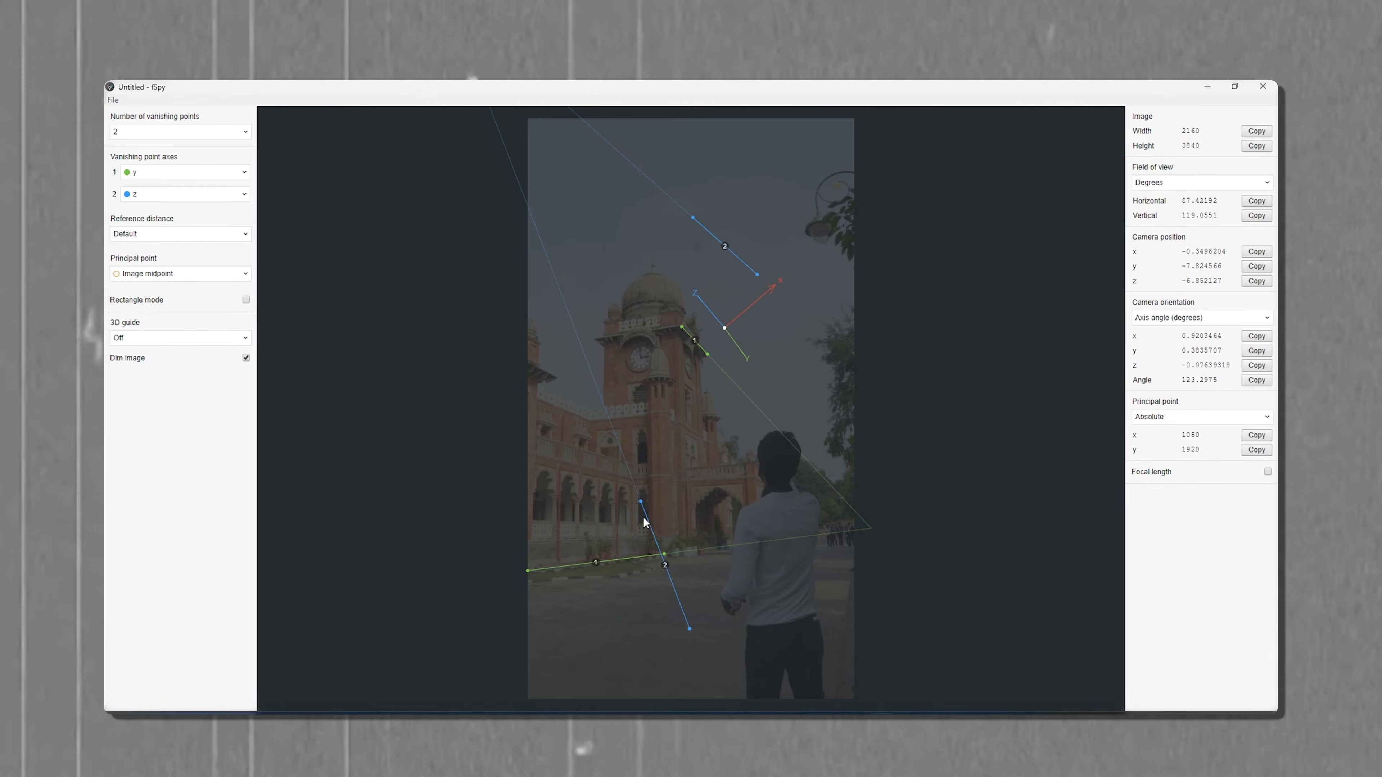
left_click_drag(640, 502, 604, 407)
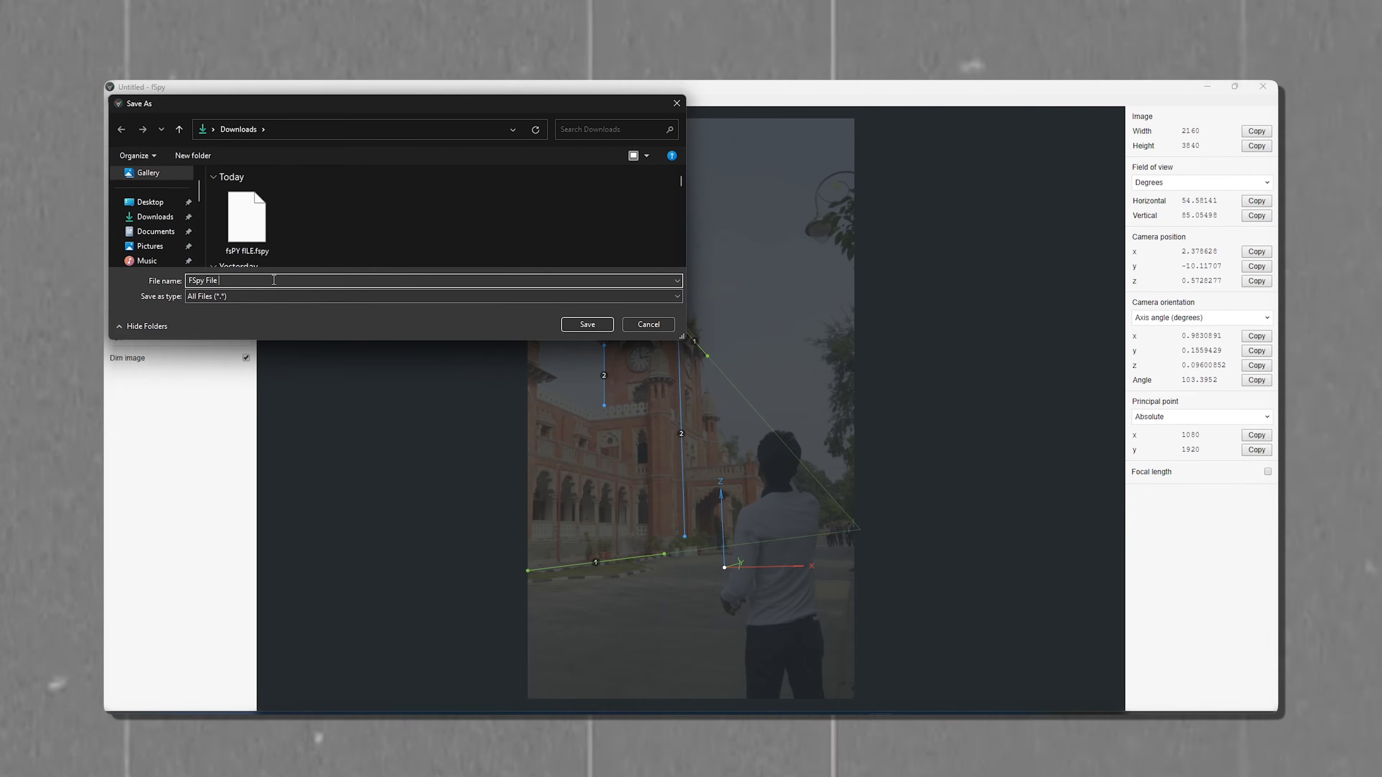
left_click(587, 324)
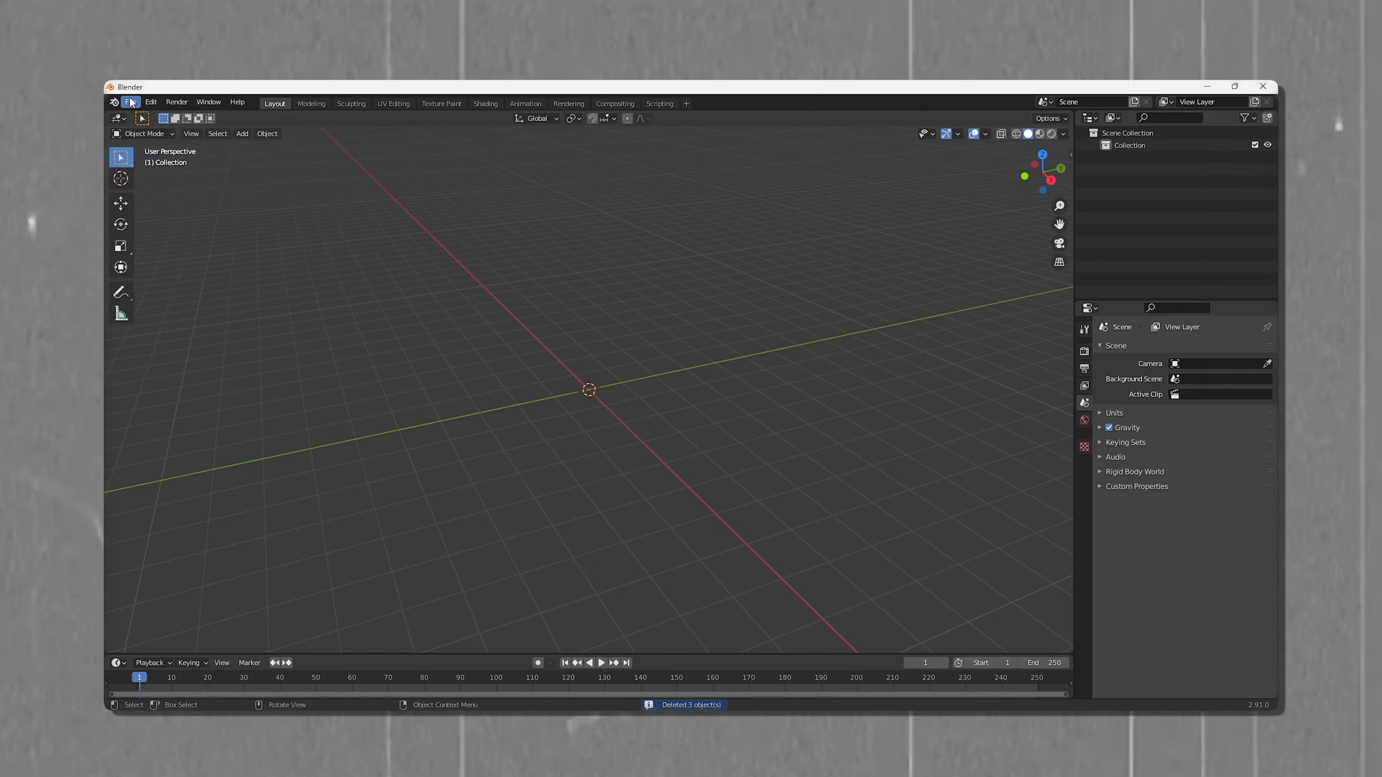
Step: Switch to Blender and import the fSpy project GandhiFspy02 .fspy as the scene's camera and background image
left_click(131, 102)
mouse_move(165, 270)
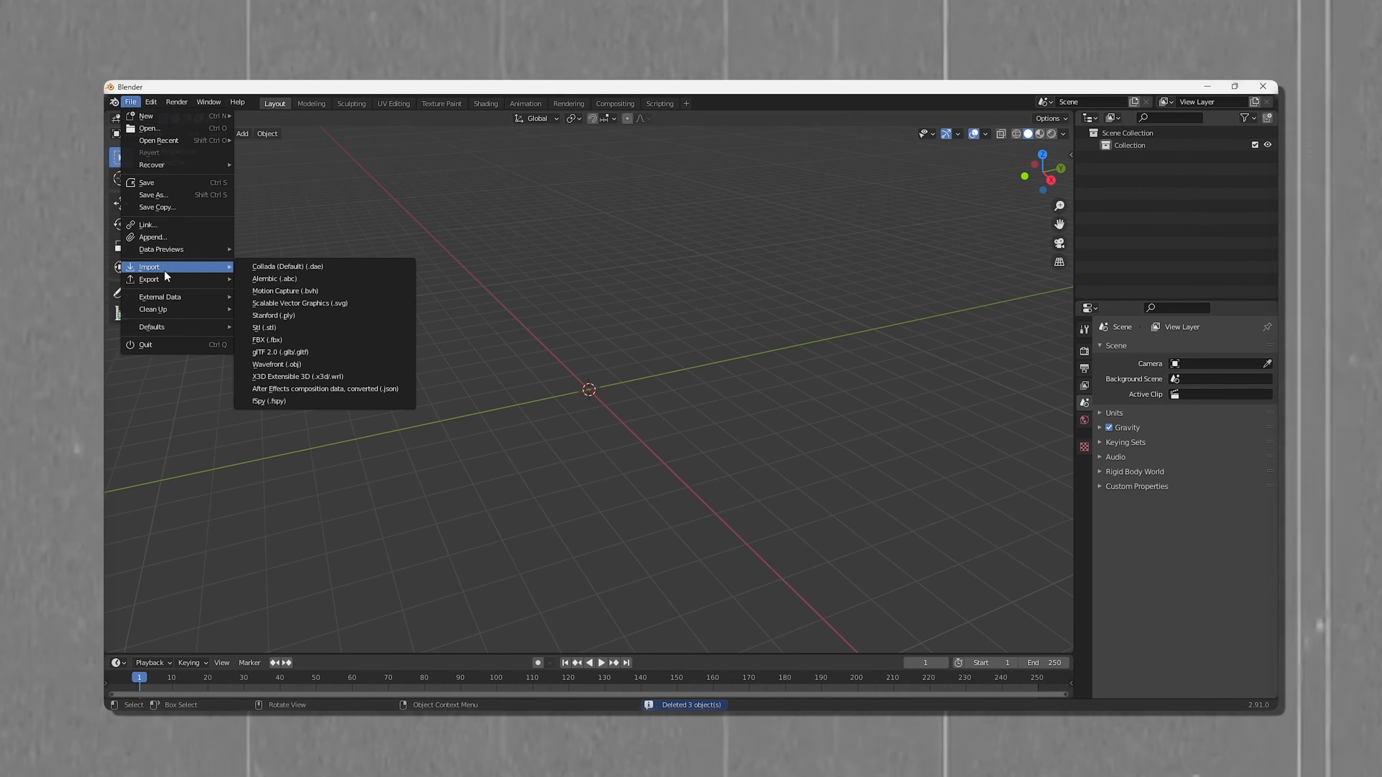
left_click(275, 404)
left_click(609, 286)
left_click(891, 589)
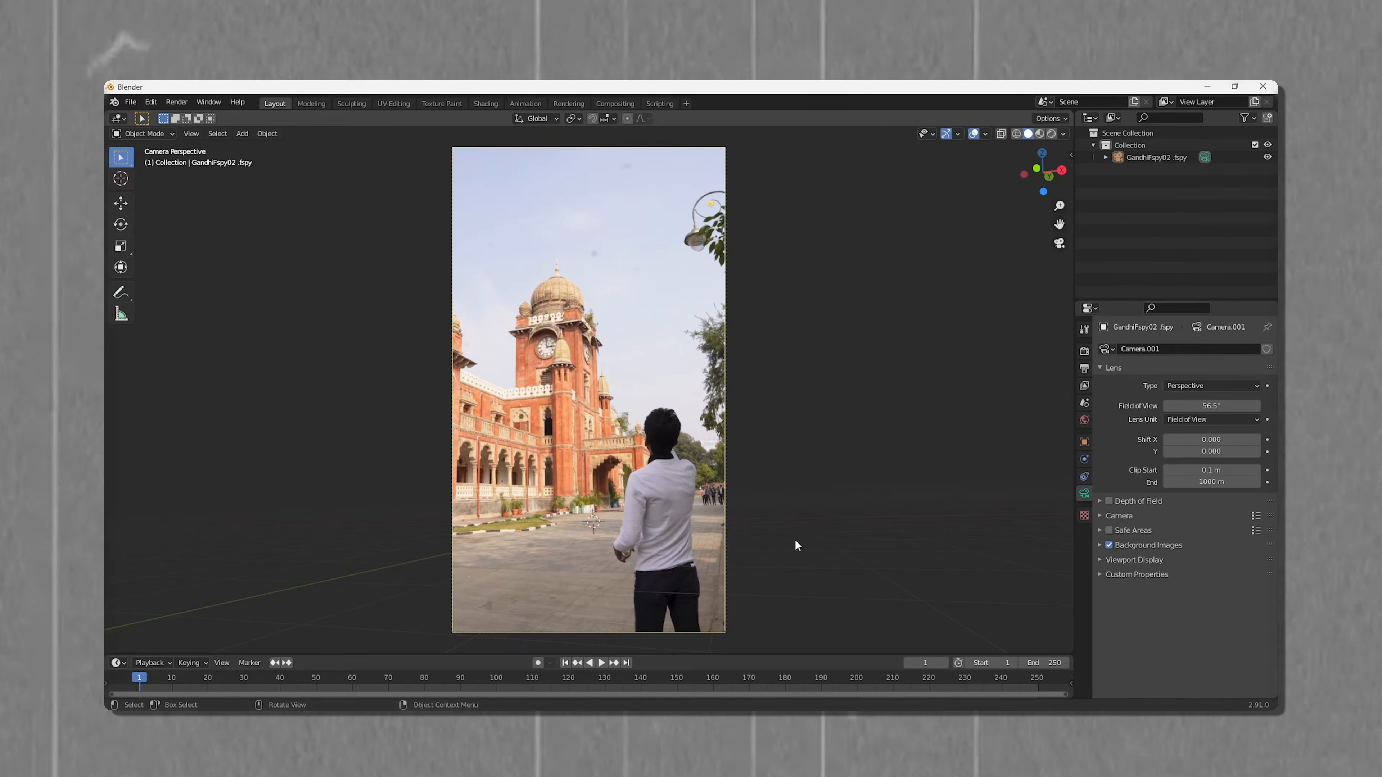
Step: Add a cube in the camera view, move it onto the clock tower and scale it to X 0.751, Y 0.961, Z 1.155
middle_click_drag(799, 537, 467, 562)
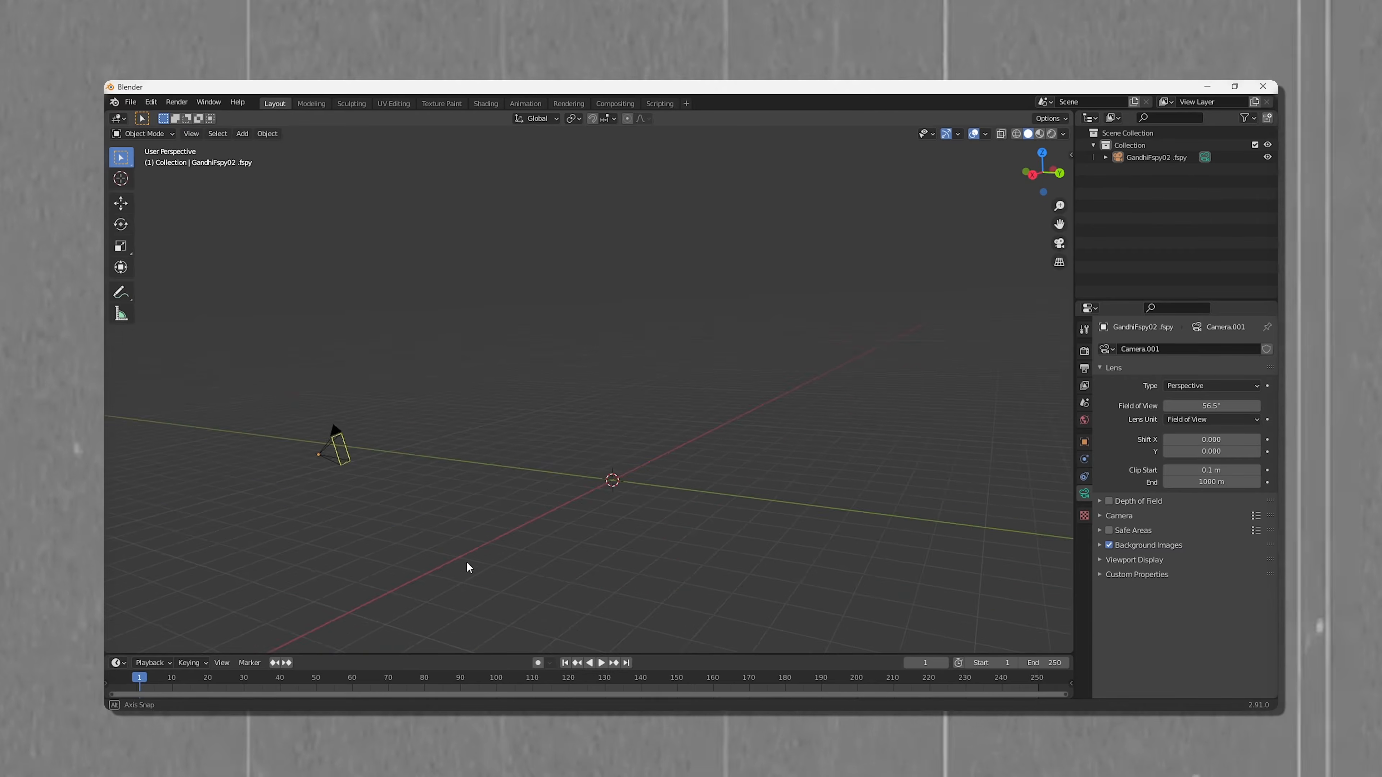
middle_click_drag(649, 570, 622, 556)
key("KP_0")
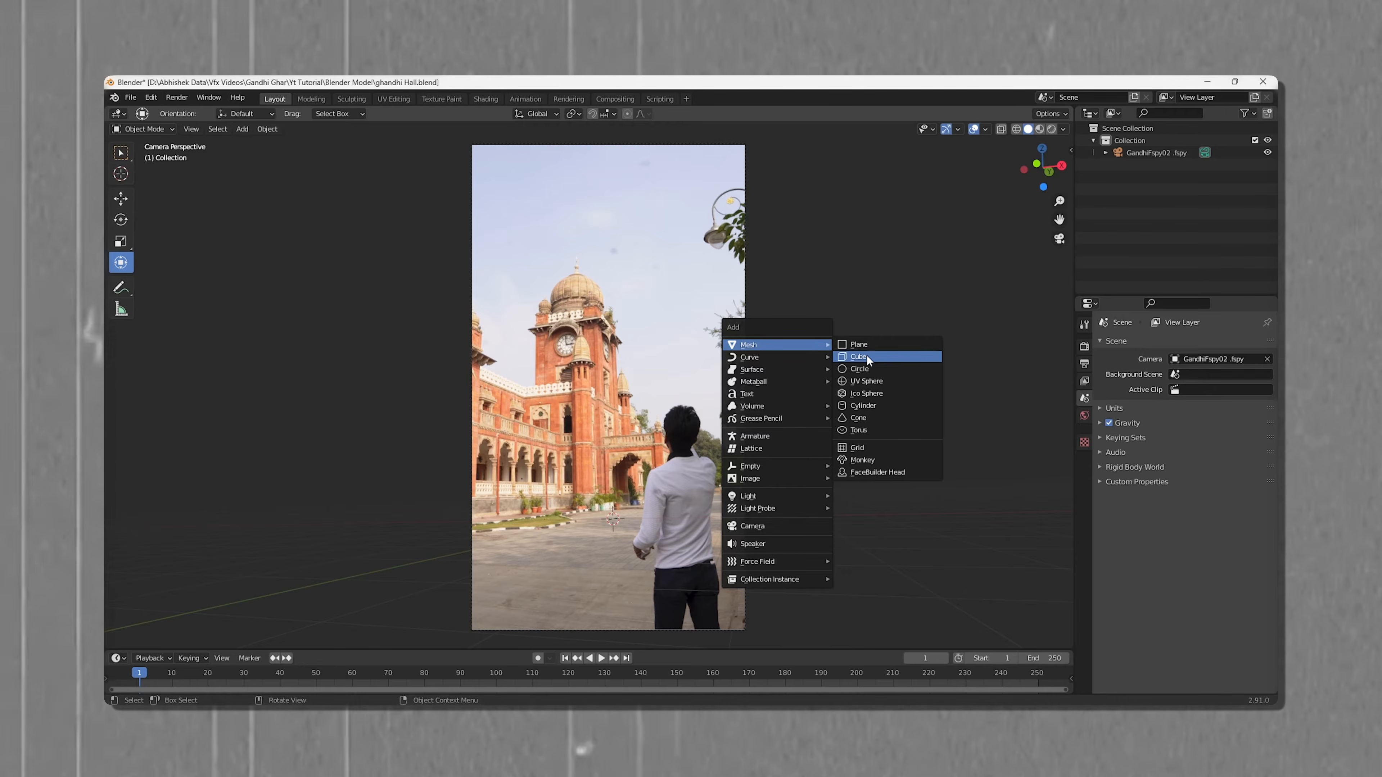
left_click(867, 355)
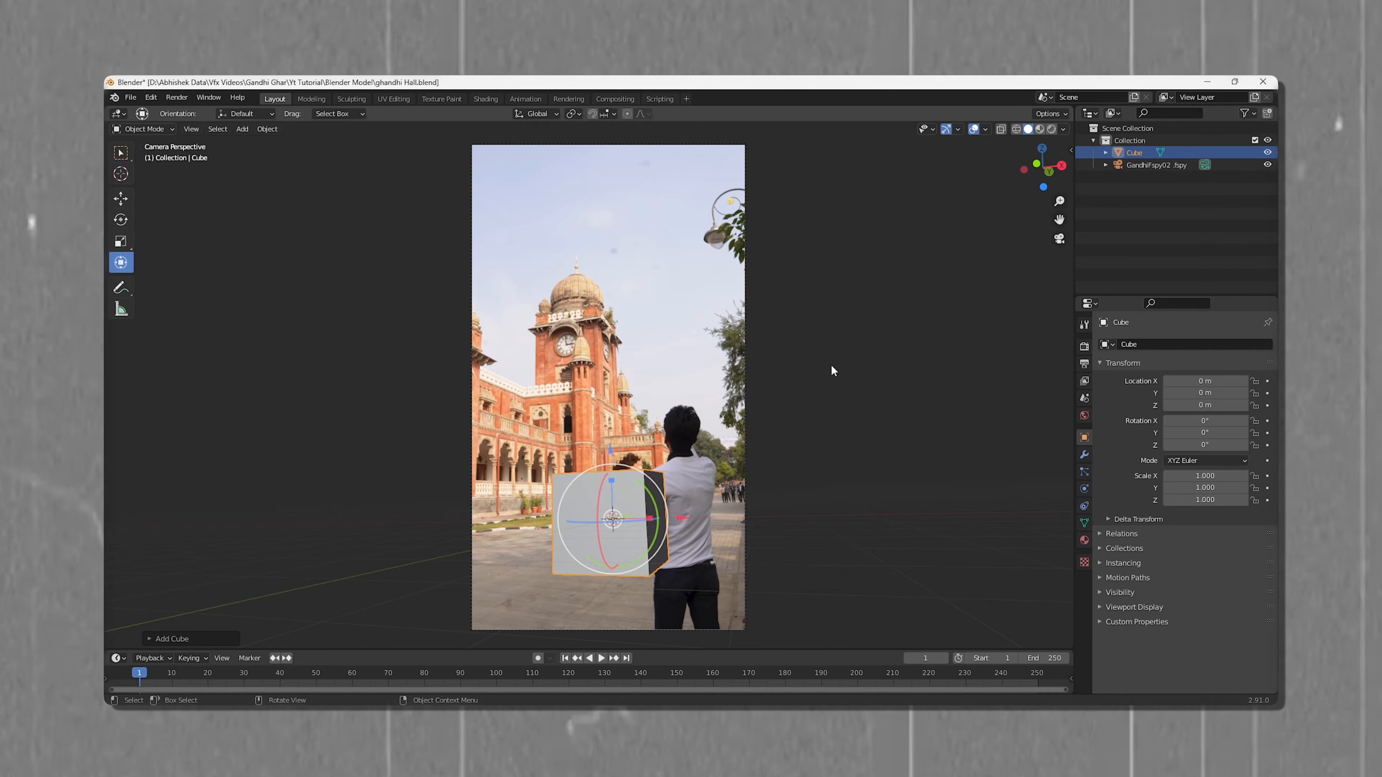
left_click_drag(673, 521, 636, 520)
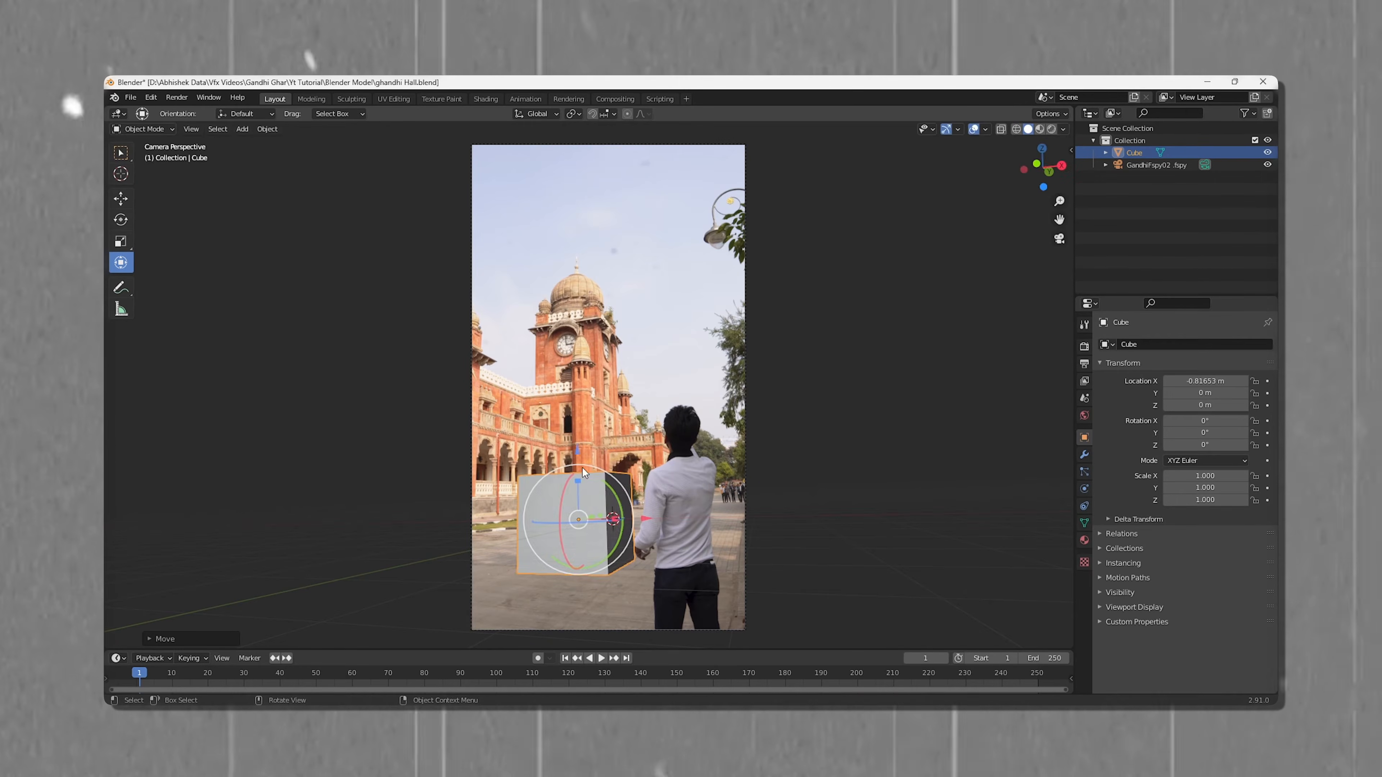
left_click_drag(574, 450, 574, 315)
left_click_drag(614, 421, 621, 426)
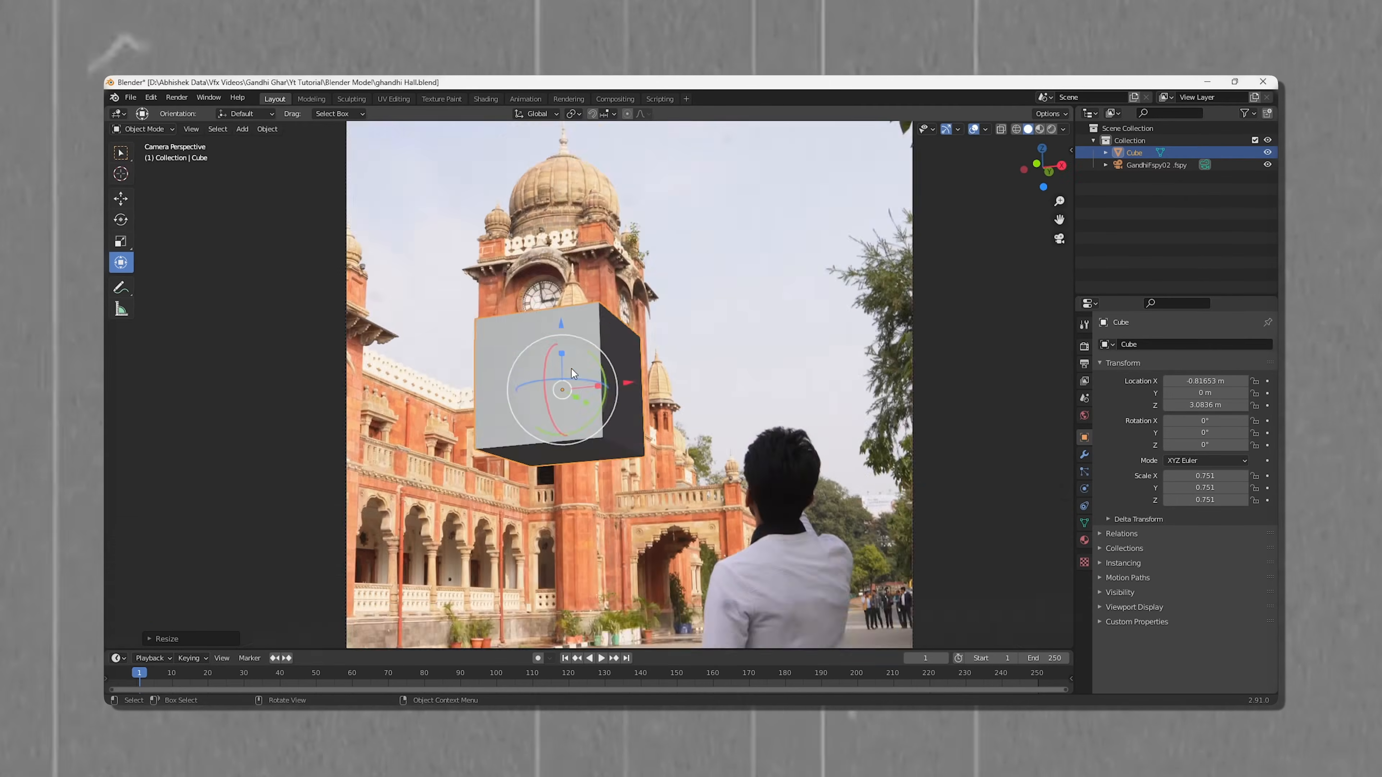
scroll(572, 368, "up", 1)
Step: Adjust the cube's mesh in Edit Mode to match the clock tower's edges and return to Object Mode
left_click(143, 129)
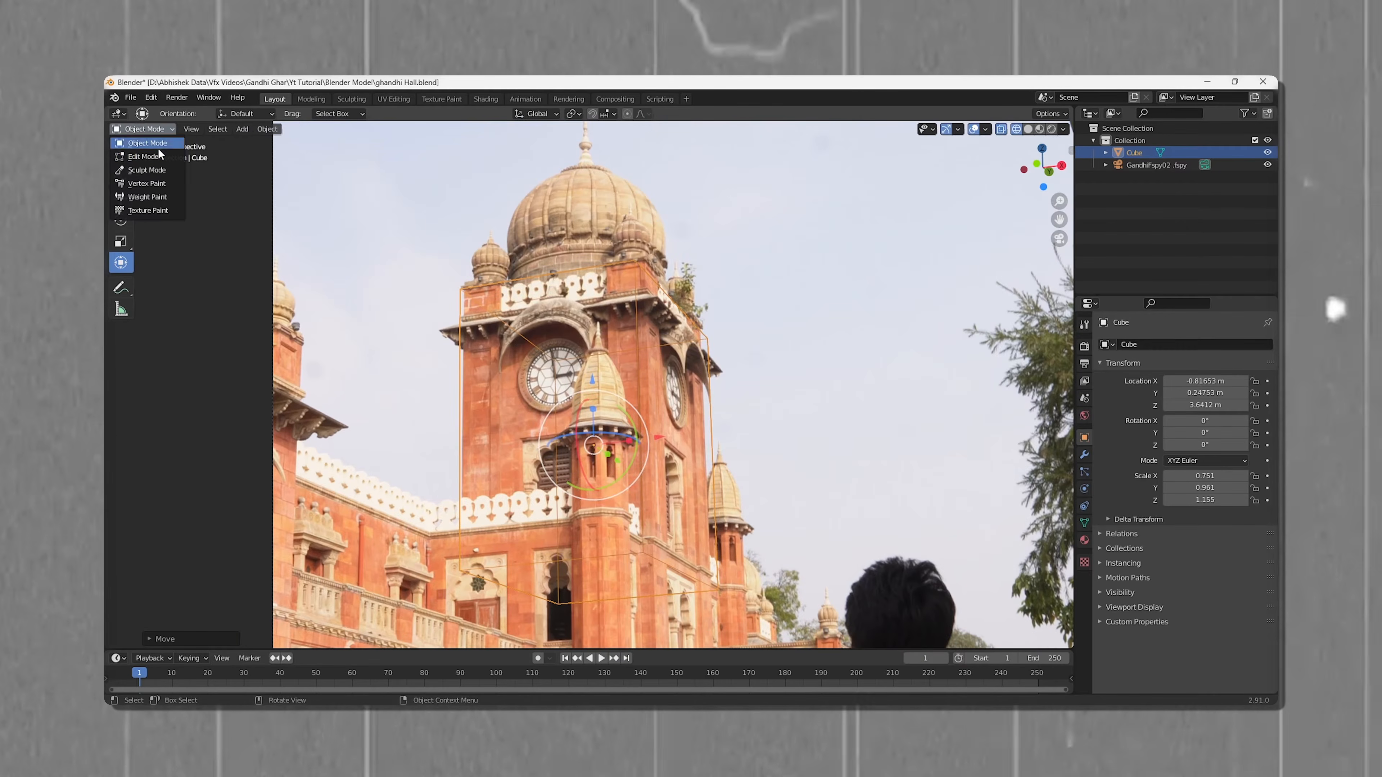
left_click(144, 157)
scroll(471, 368, "up", 5)
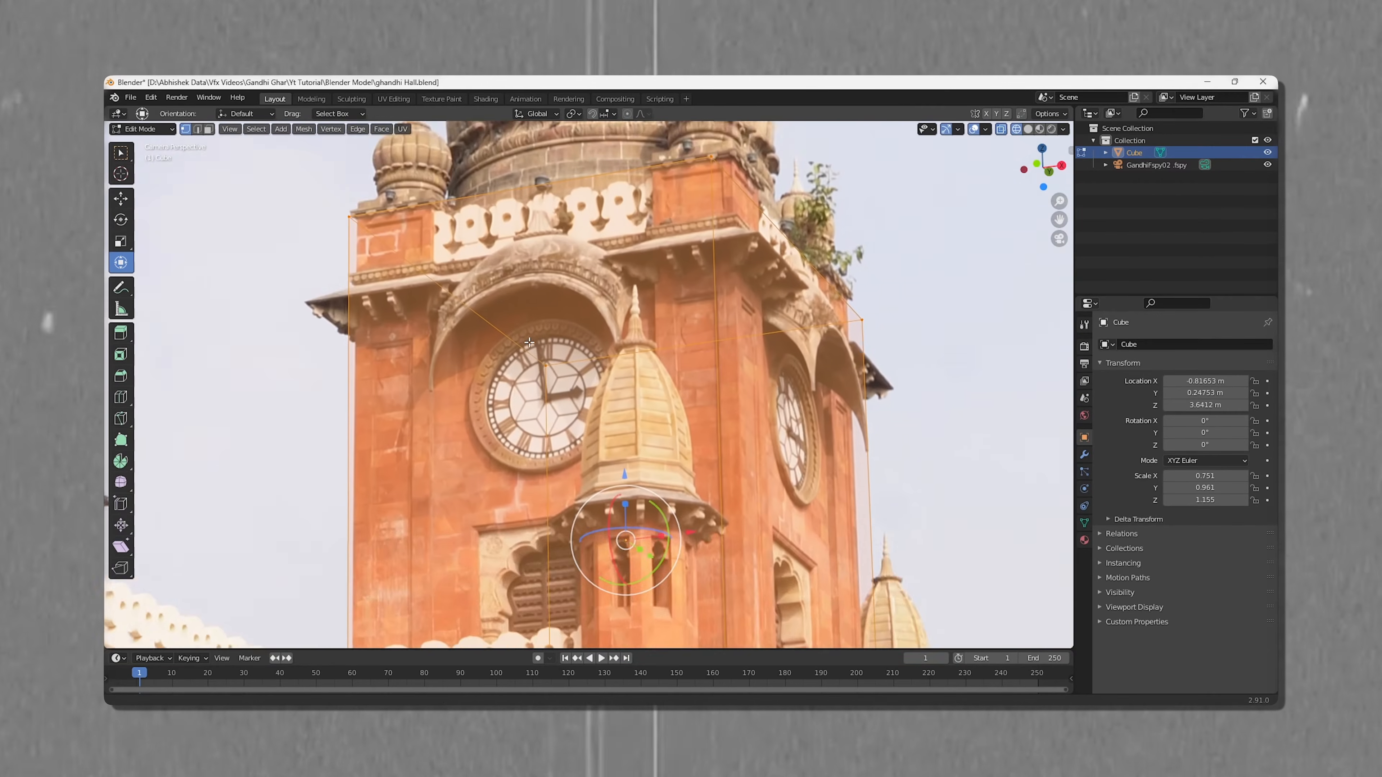
scroll(399, 331, "down", 3)
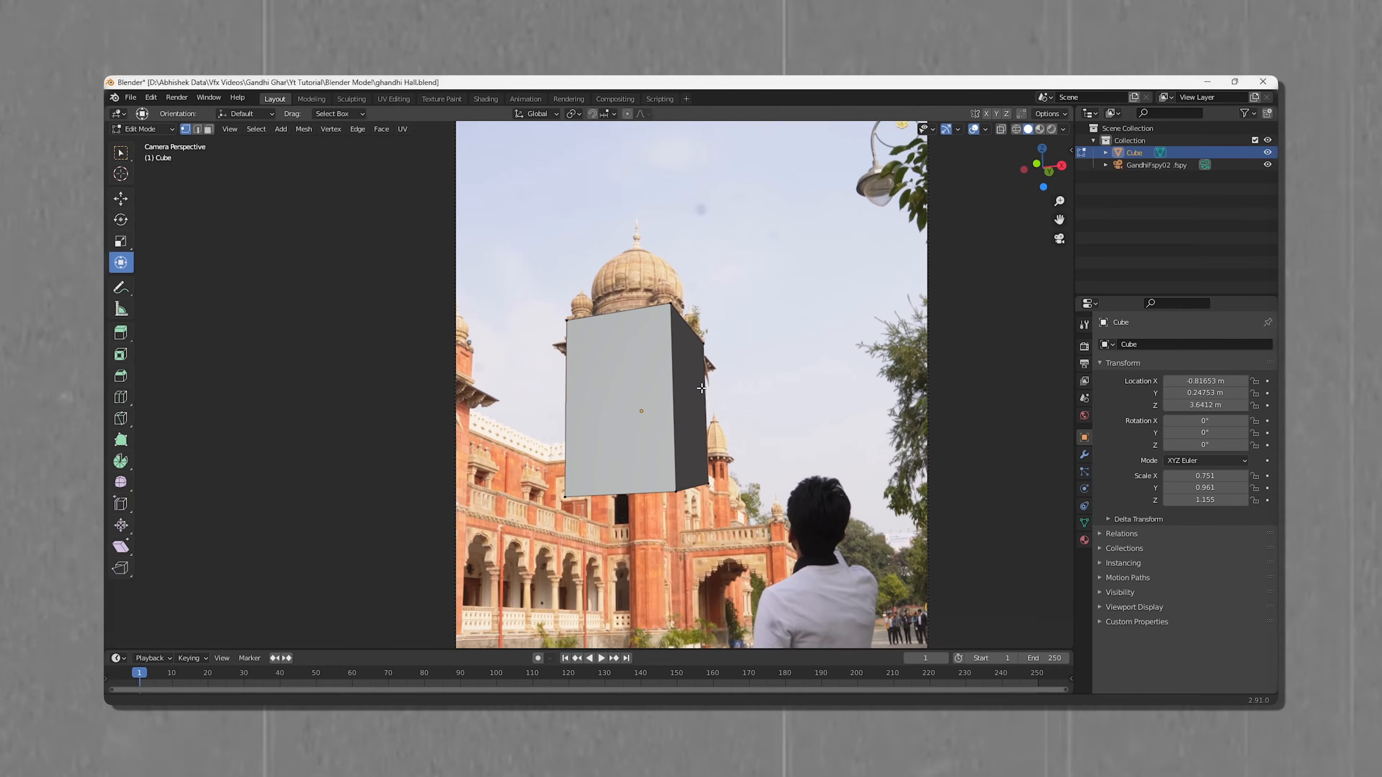
scroll(725, 436, "down", 4)
key("Tab")
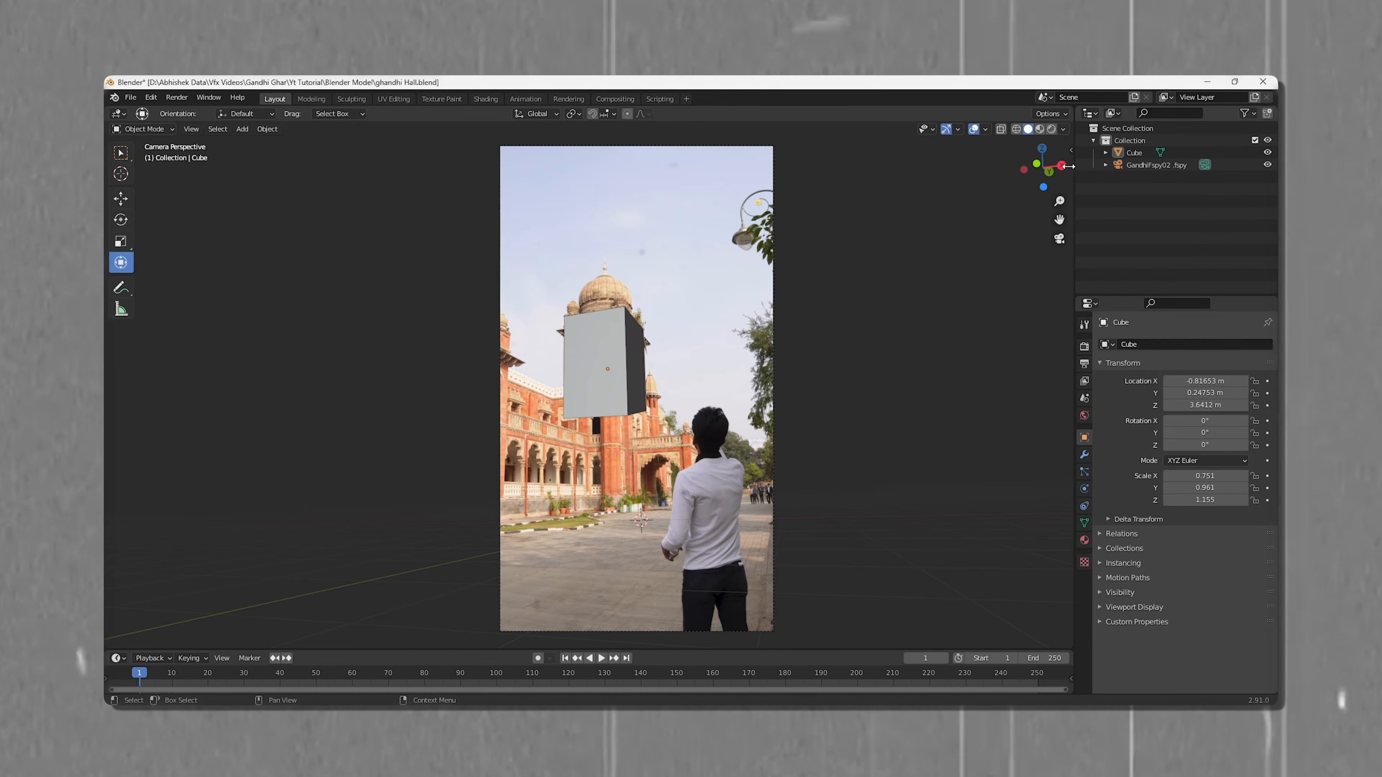
Step: Create a new GeoTracker for the cube and load Exported AE.mp4 as its clip
left_click_drag(1070, 166, 941, 169)
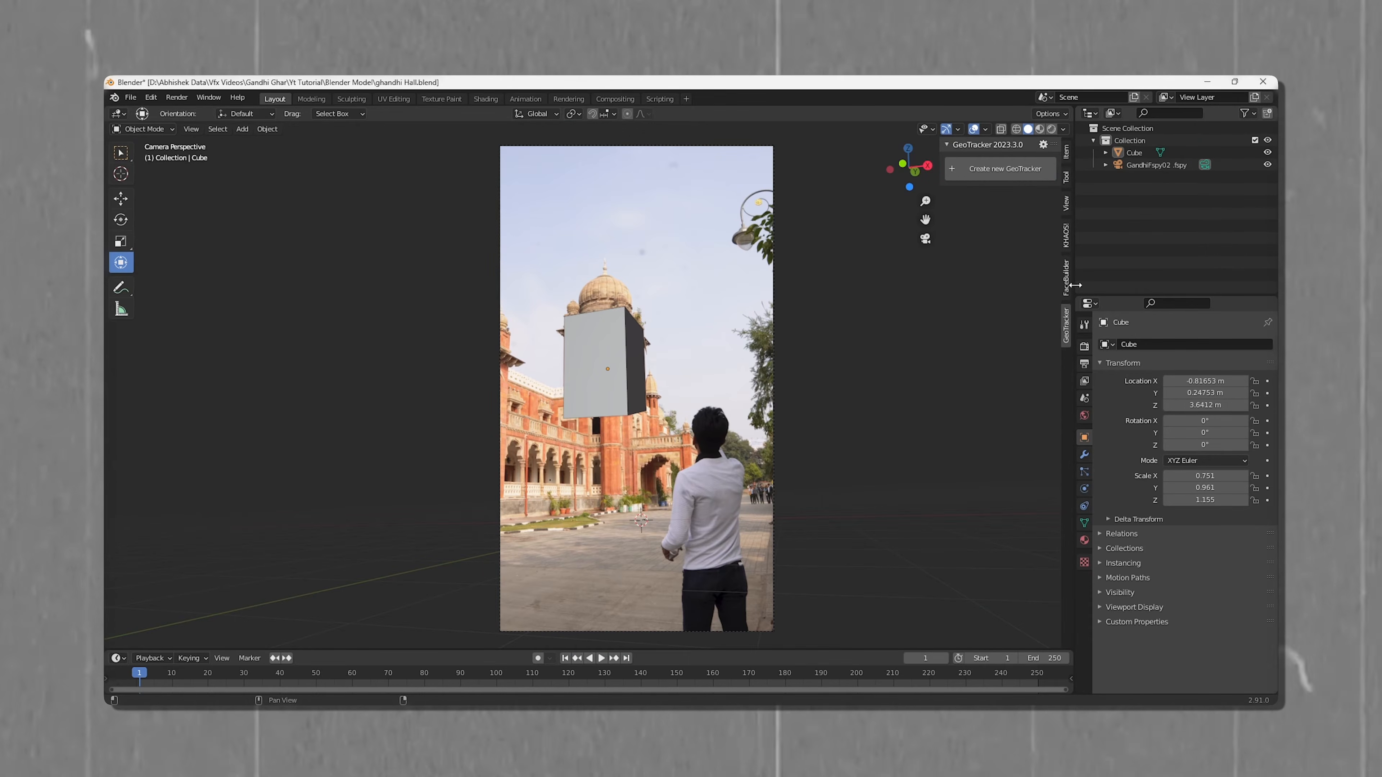
left_click(1004, 169)
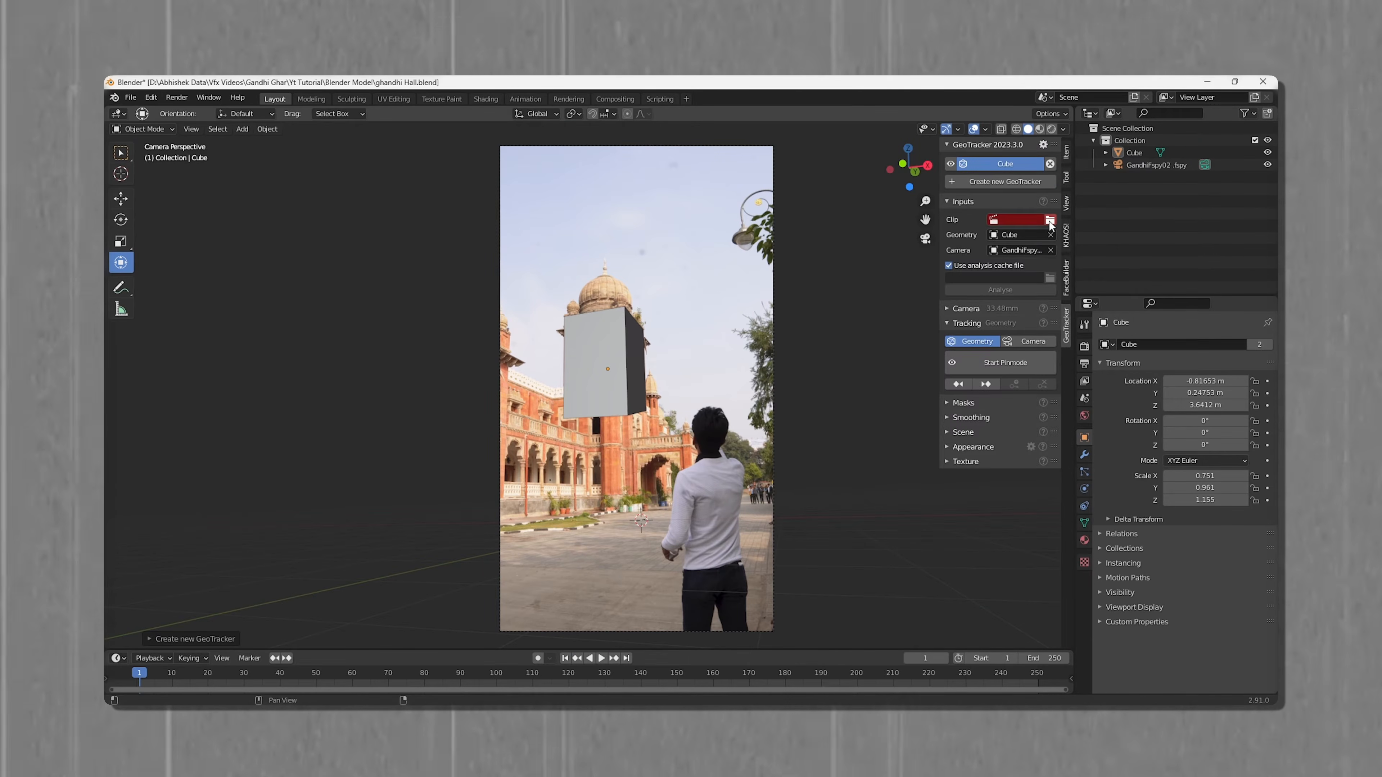
left_click(1050, 221)
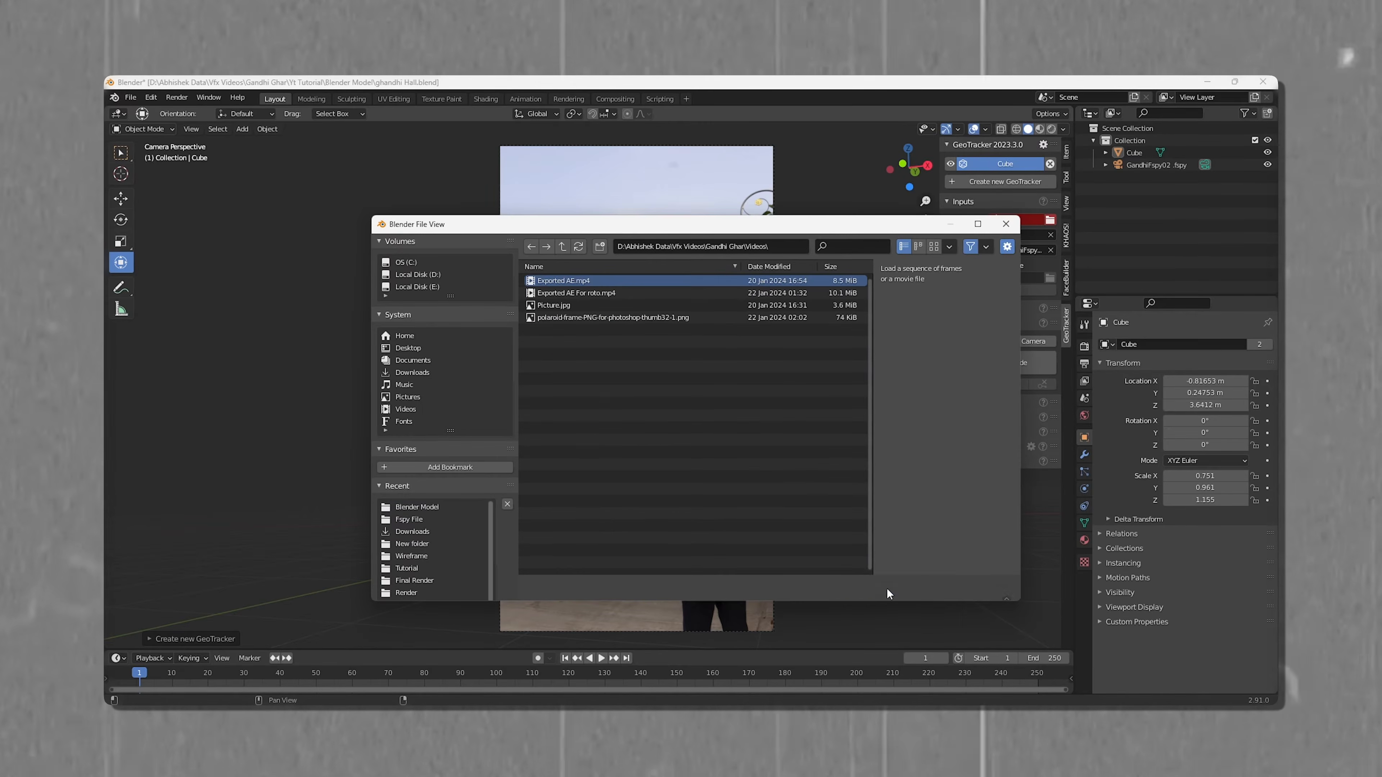
key("Return")
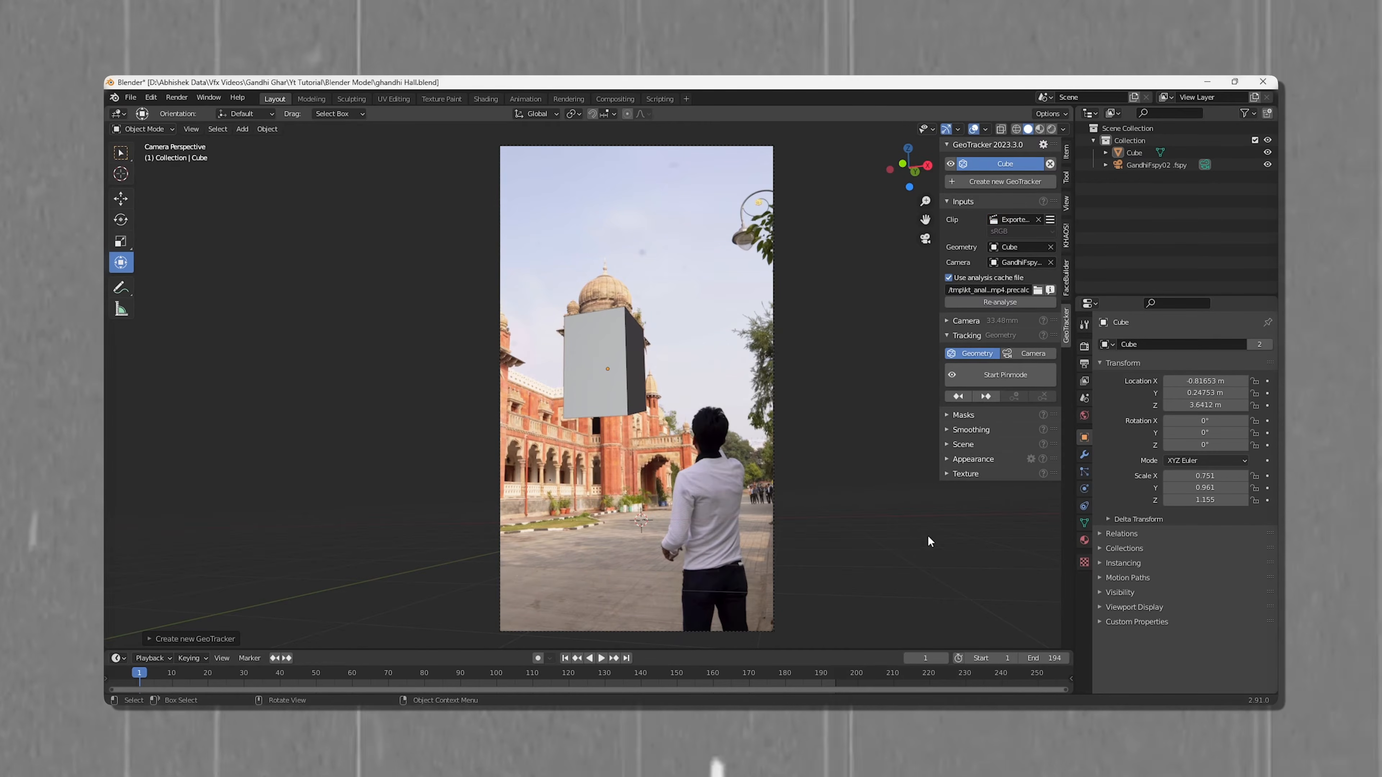
Step: Re-analyse the GeoTracker clip from frame 1 to 194
left_click(1012, 298)
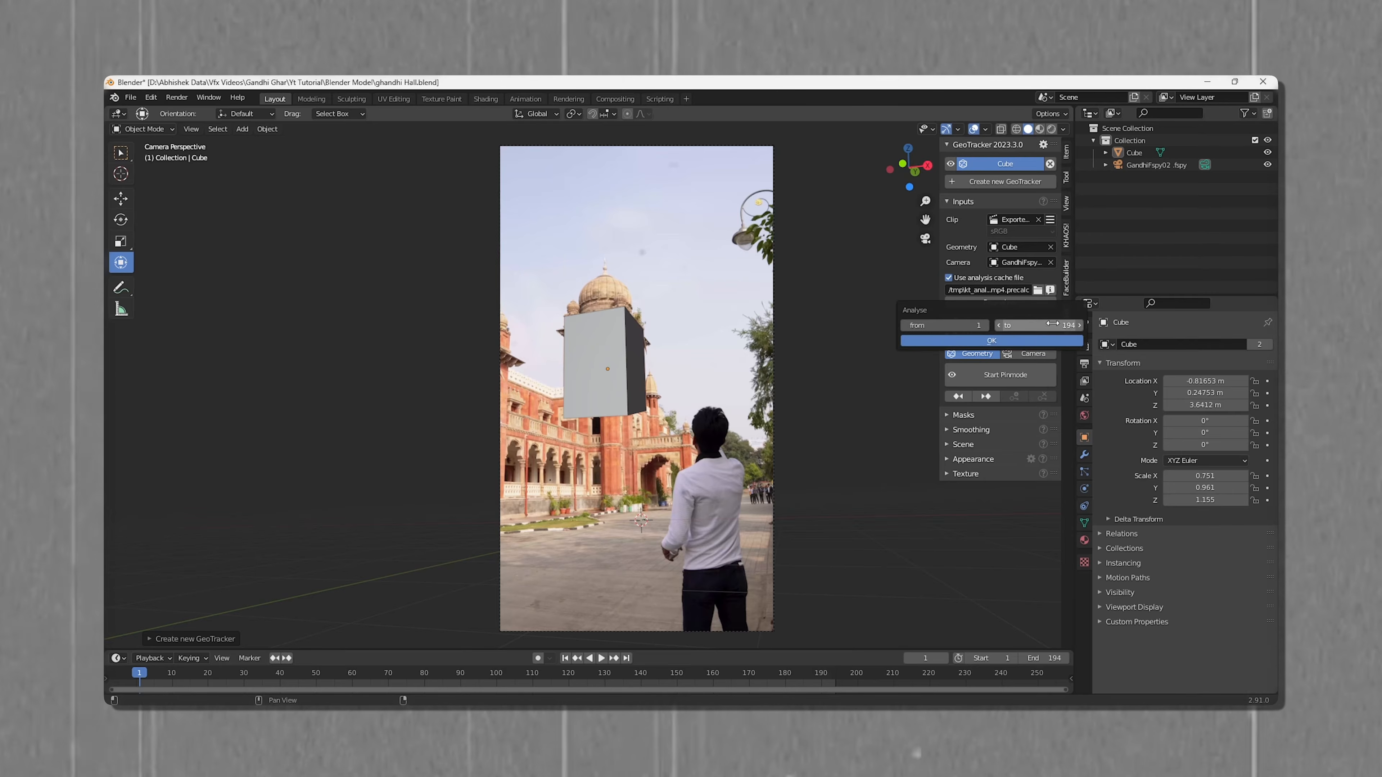
left_click(1017, 341)
left_click(1002, 413)
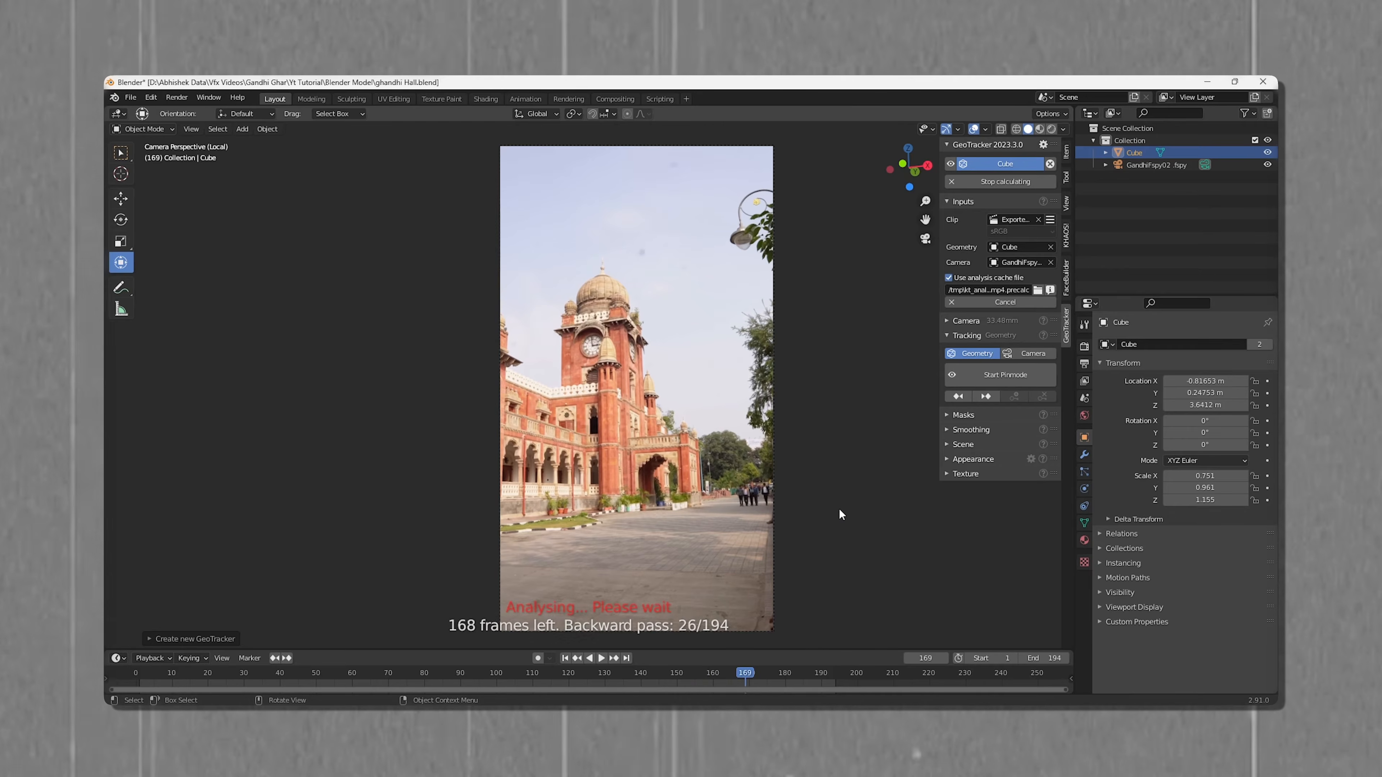
Step: Track the camera to the end of the clip in Pinmode and set the timeline's end frame to 193
left_click(1022, 354)
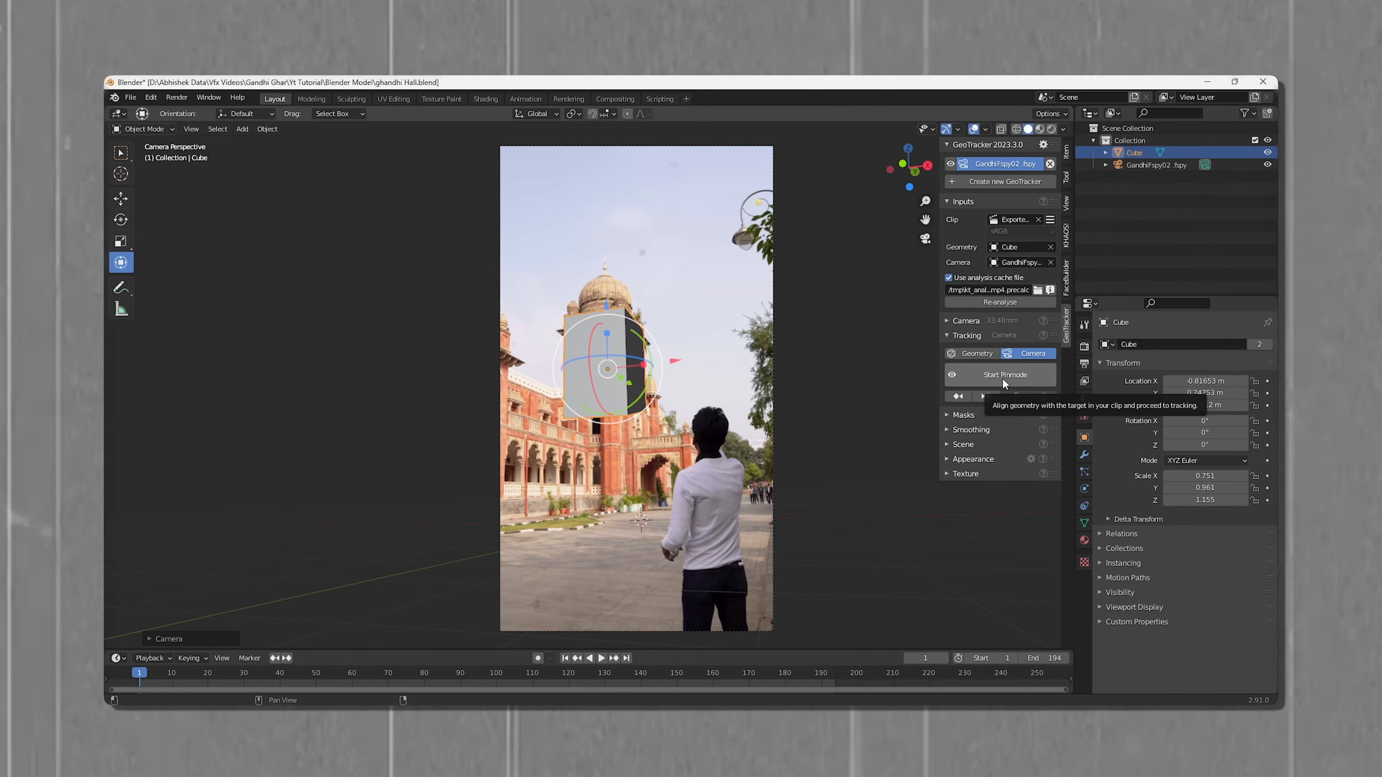
left_click(1003, 376)
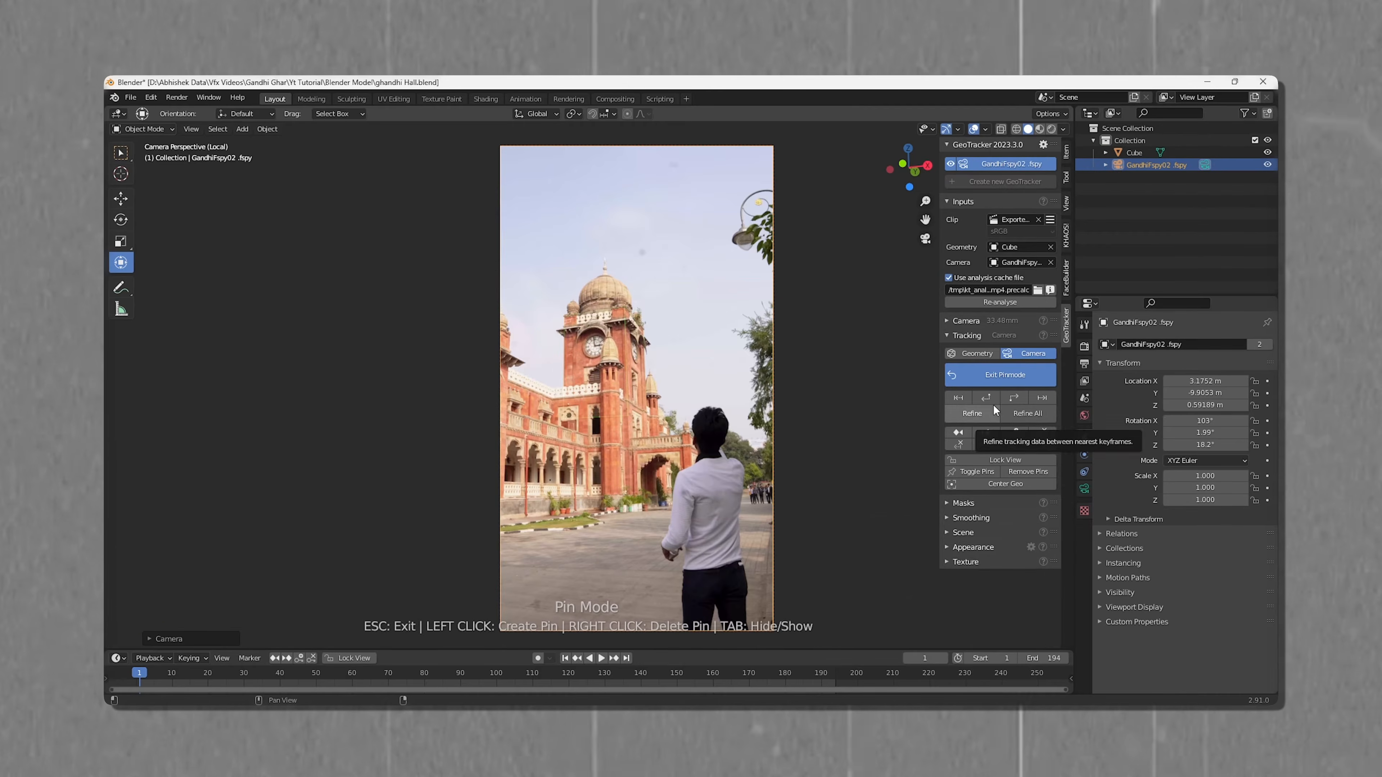
left_click(1014, 398)
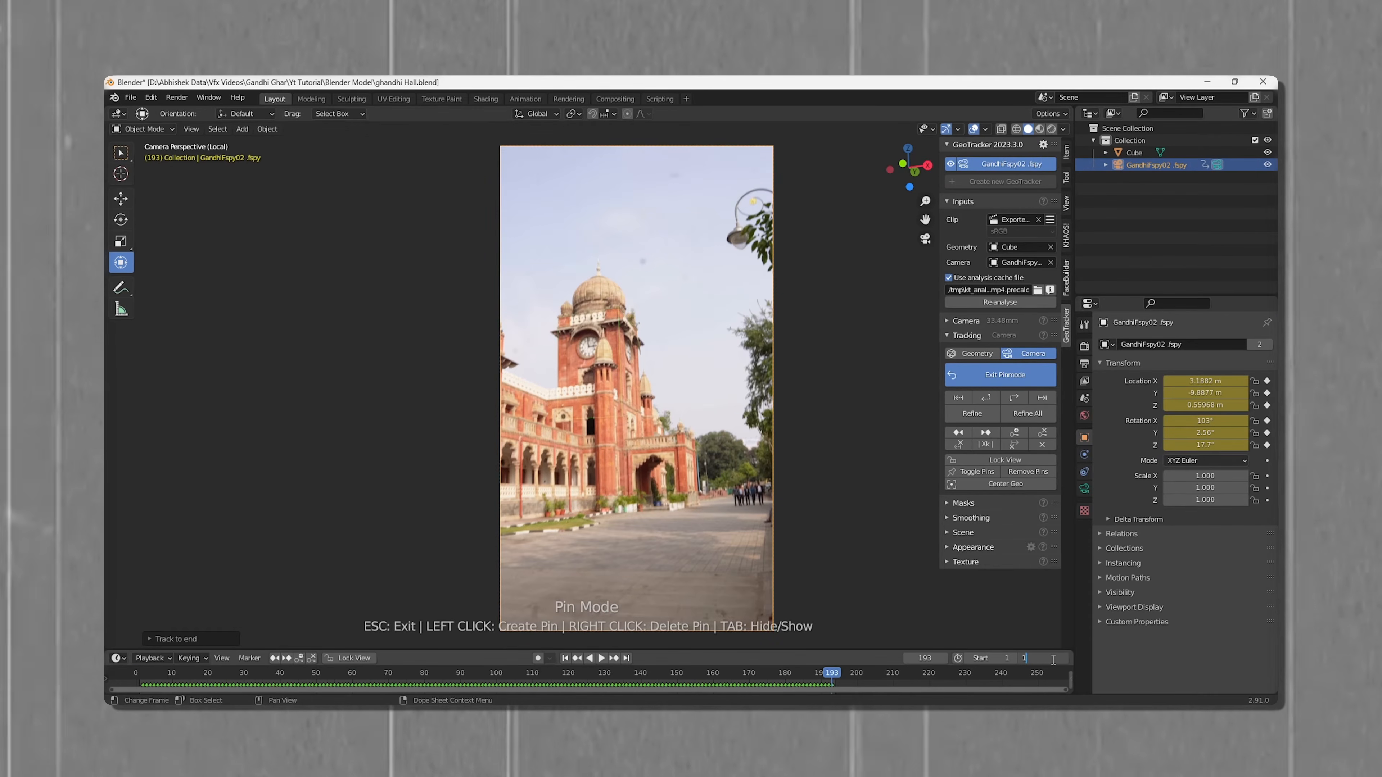
left_click(1054, 658)
type("193")
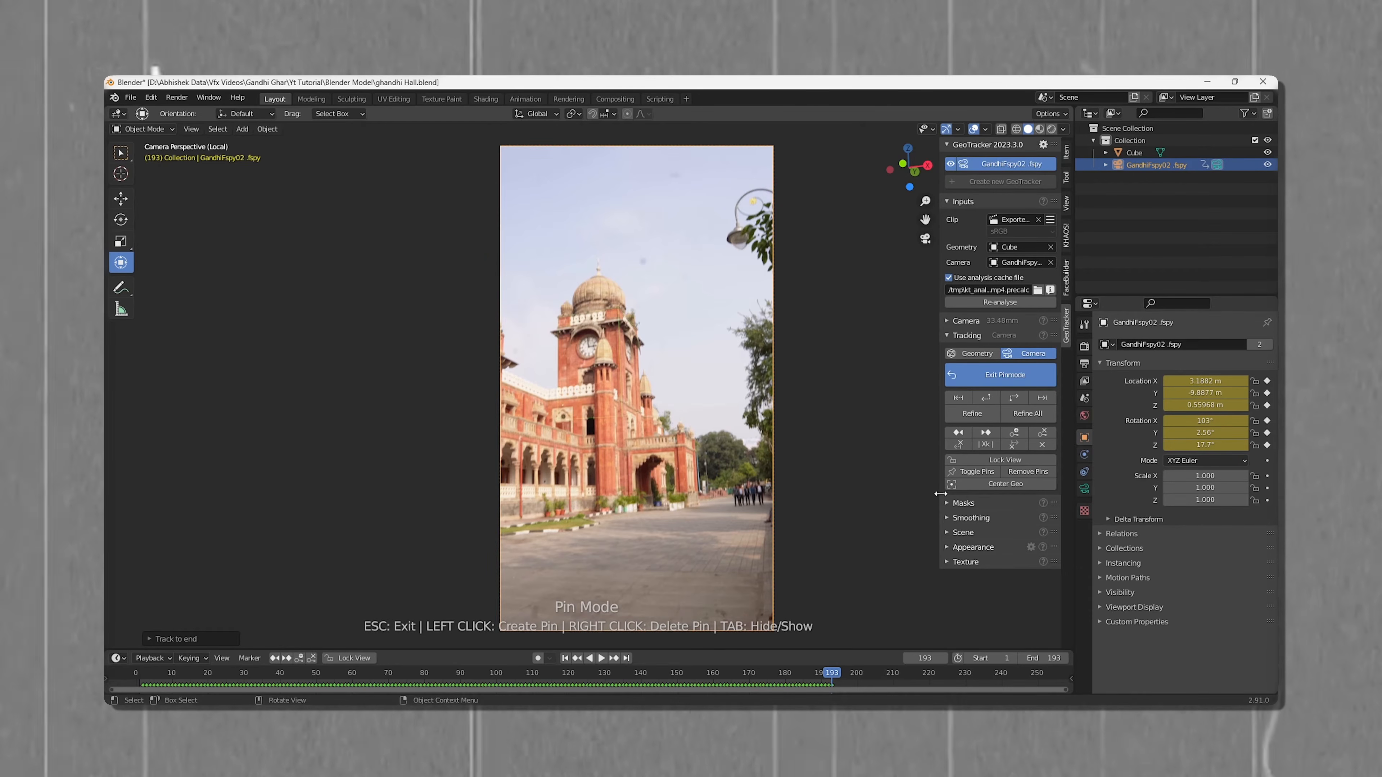
Step: Exit Pinmode and play through the shot to check how the cube follows the tower
left_click(1004, 376)
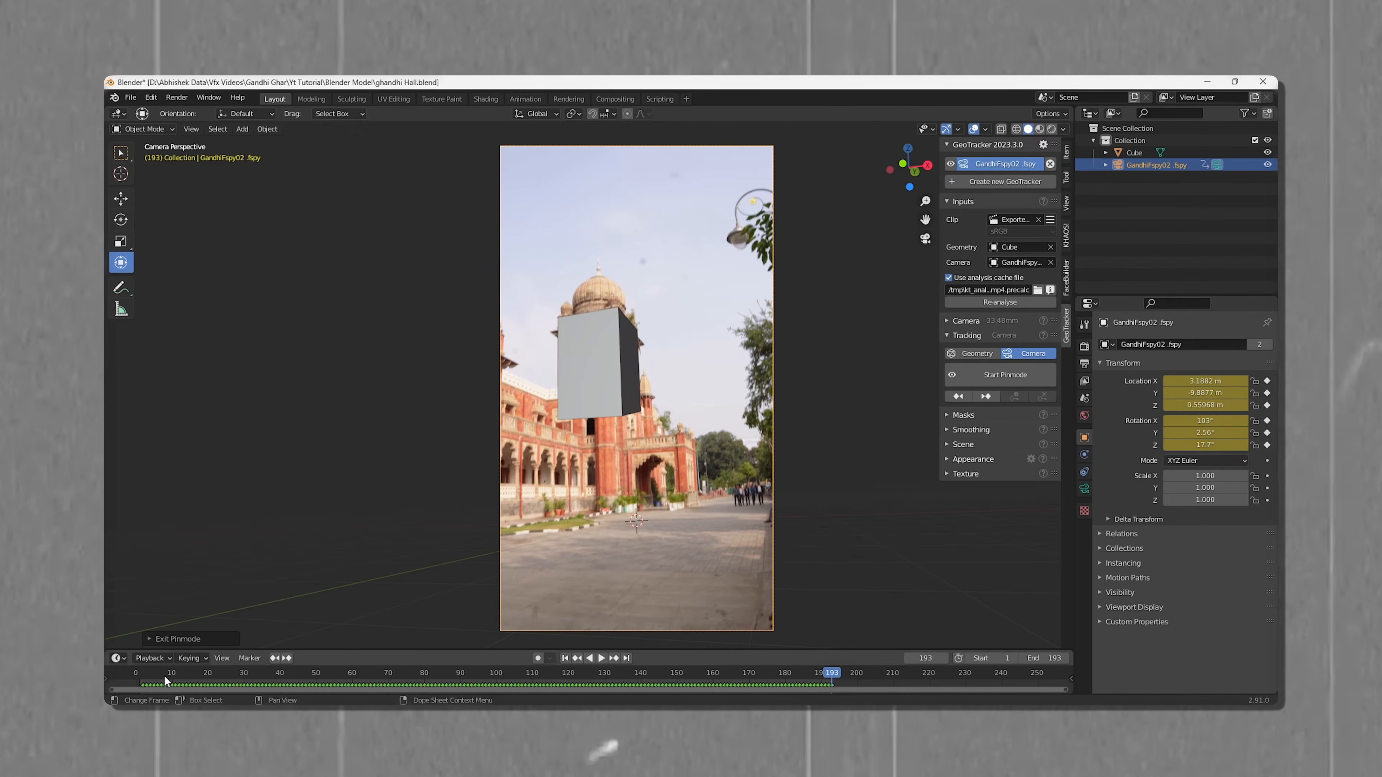
key("space")
left_click_drag(208, 676, 152, 678)
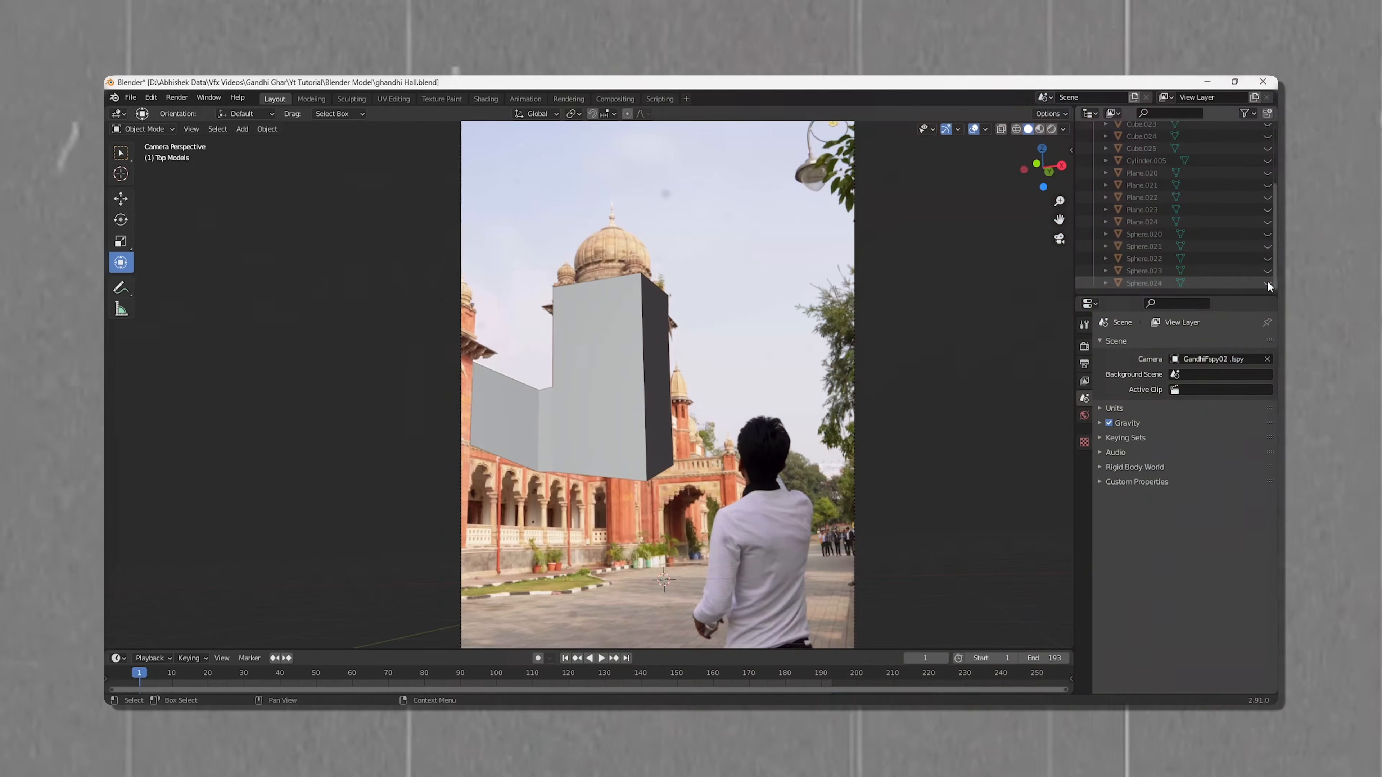
Step: Unhide the dome and the other tower pieces in the Top Models collection, from Sphere.024 upwards
left_click(1268, 281)
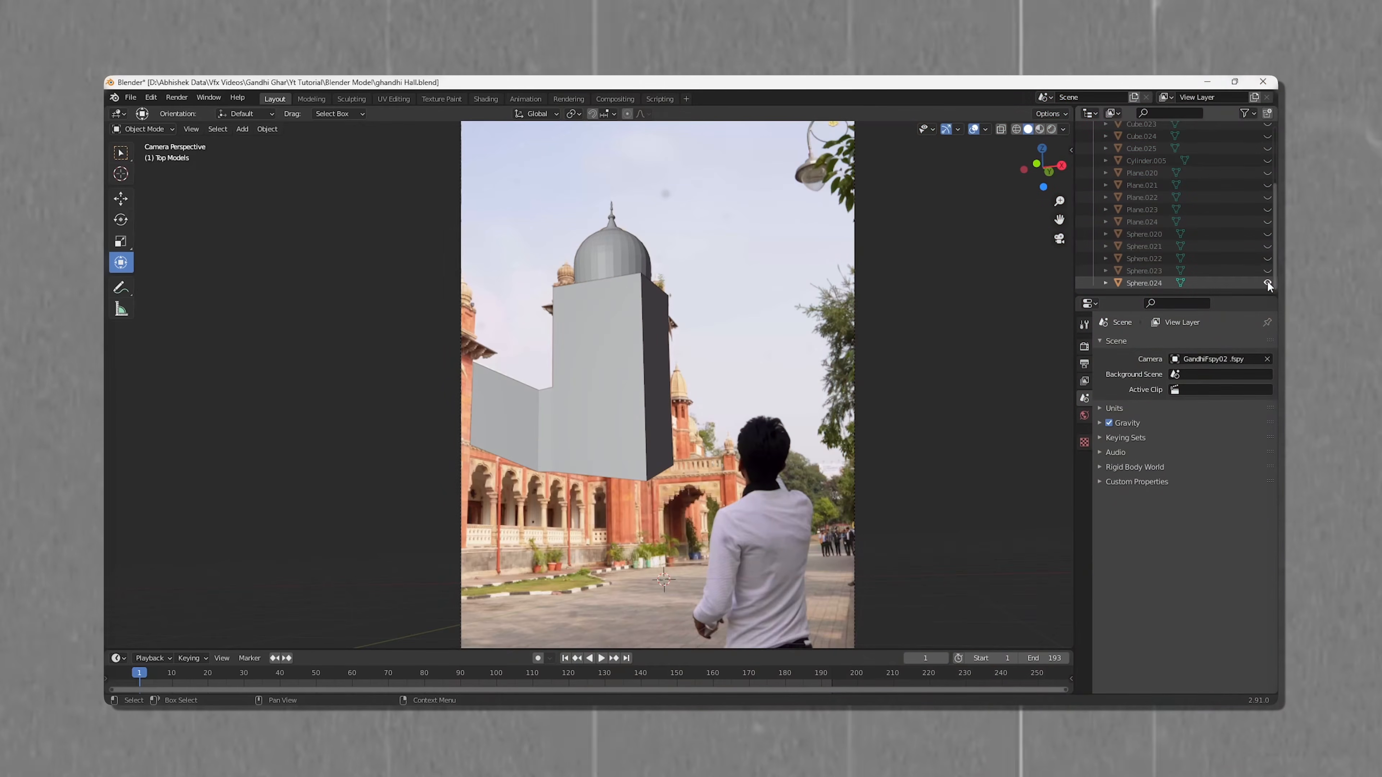
left_click_drag(1269, 273, 1268, 176)
scroll(1268, 180, "up", 2)
left_click(1093, 137)
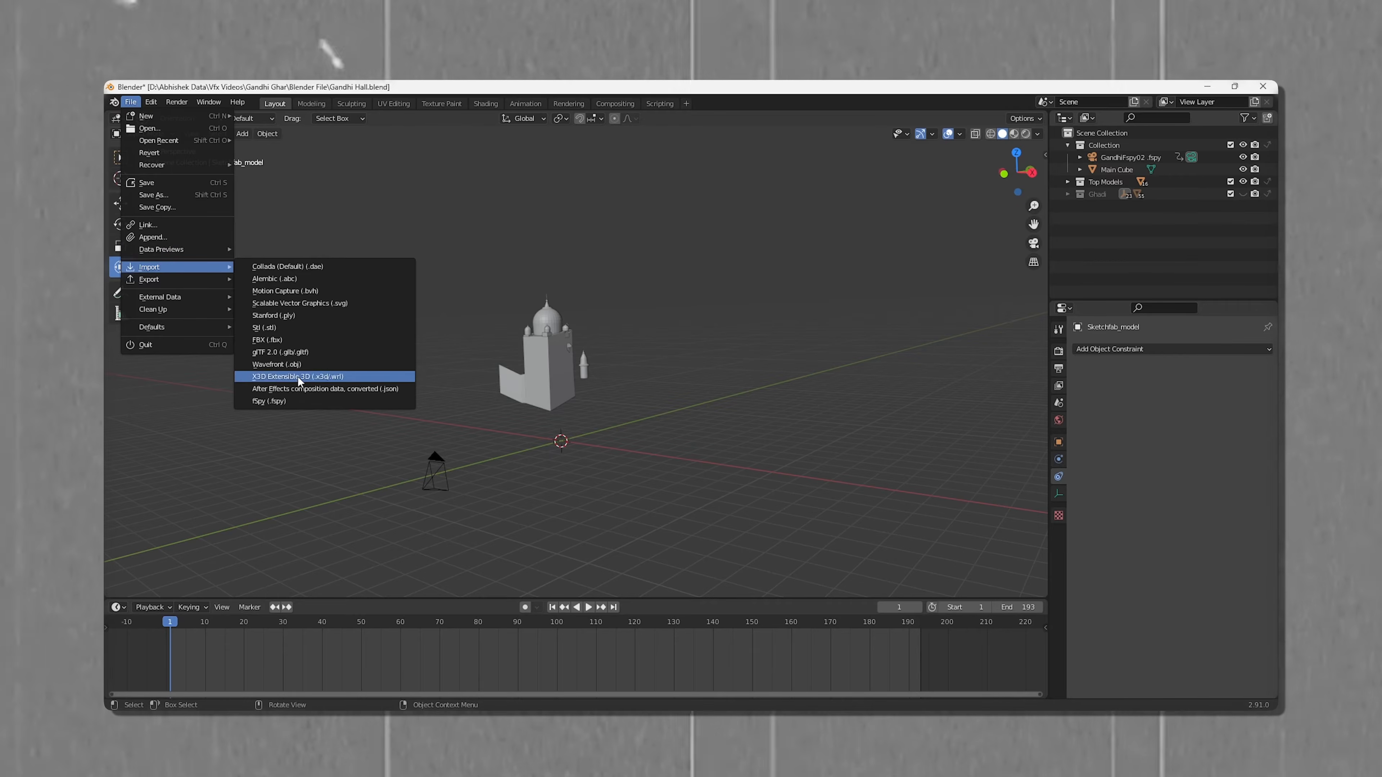
Step: Import the Apple Watch model from scene.gltf in the apple_watch_ultra_2 folder as glTF 2.0
left_click(301, 354)
left_click(590, 300)
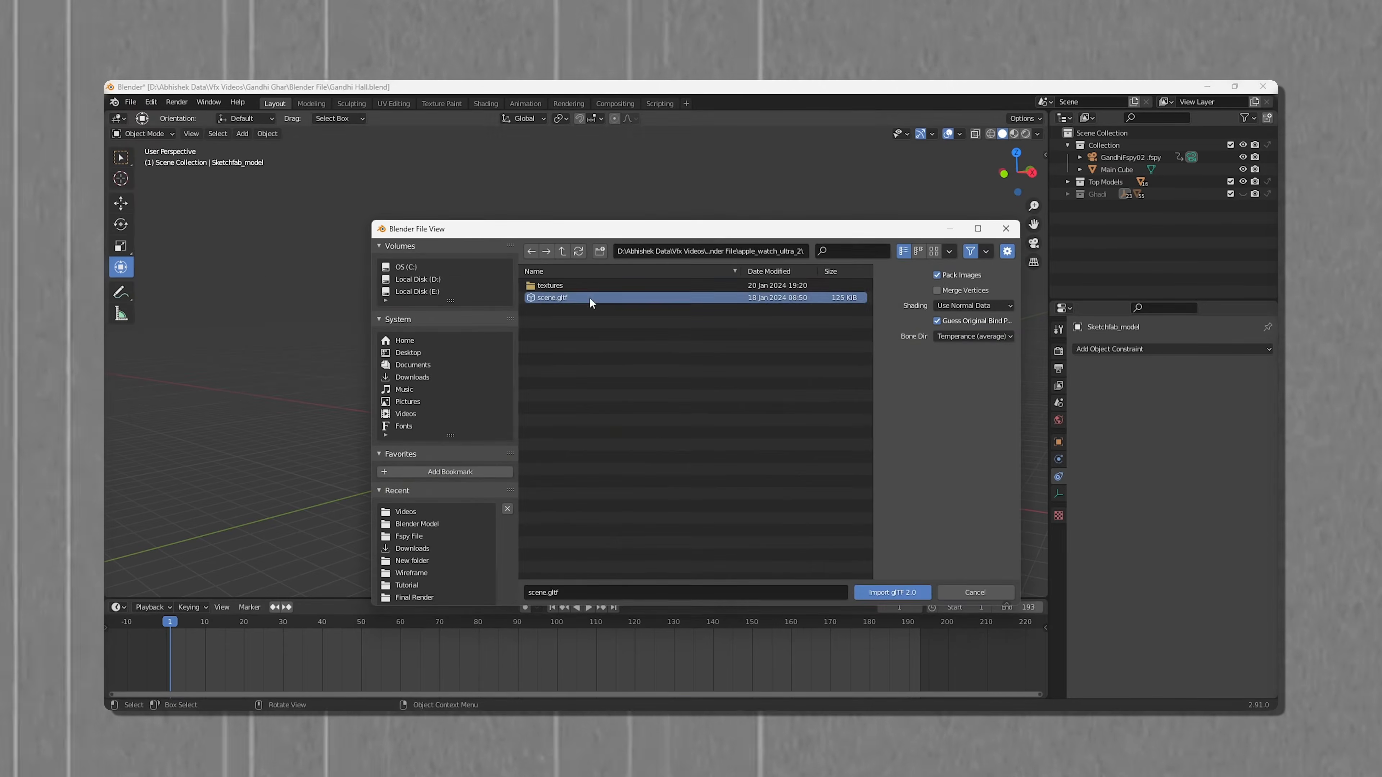
left_click(901, 592)
Step: Scale the imported watch and move and rotate it so that it wraps around the top of the clock tower at frame 40
key("s")
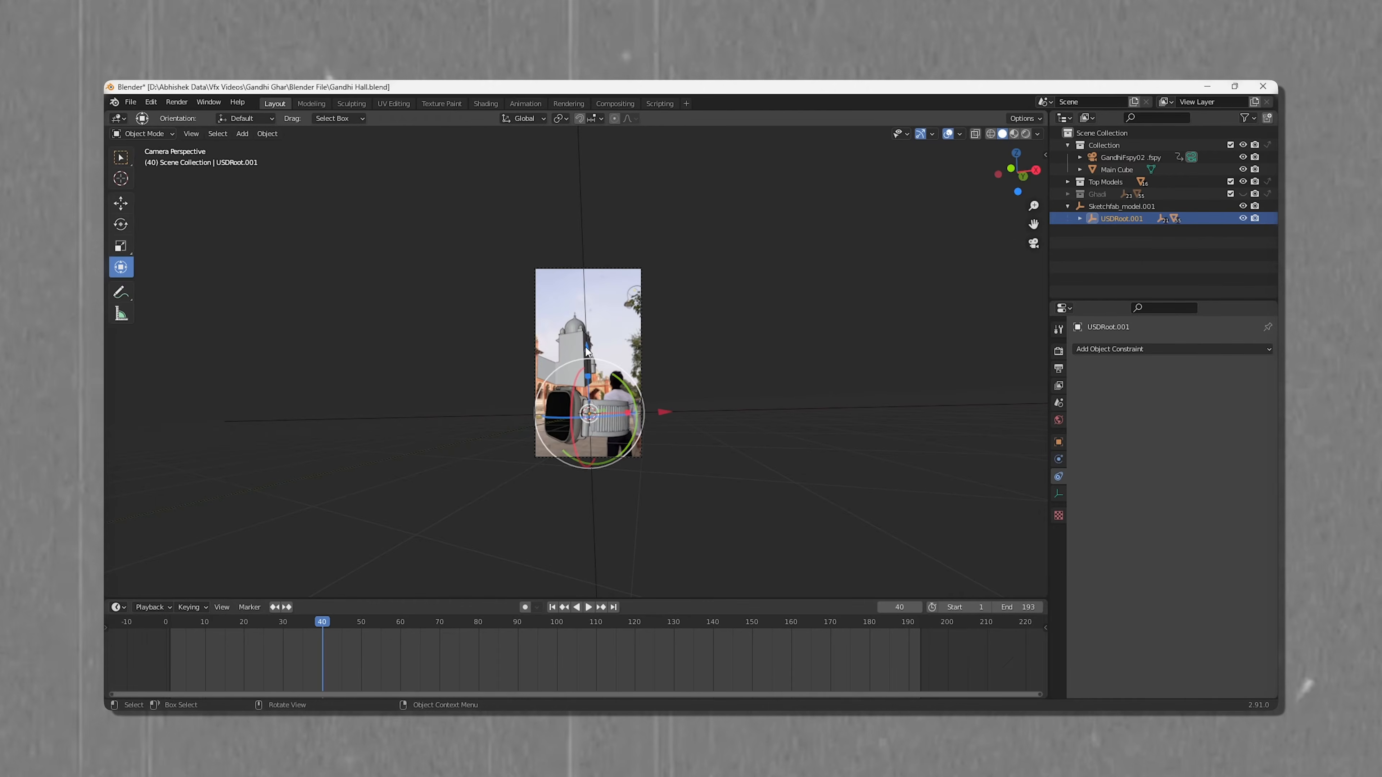
left_click_drag(586, 348, 583, 289)
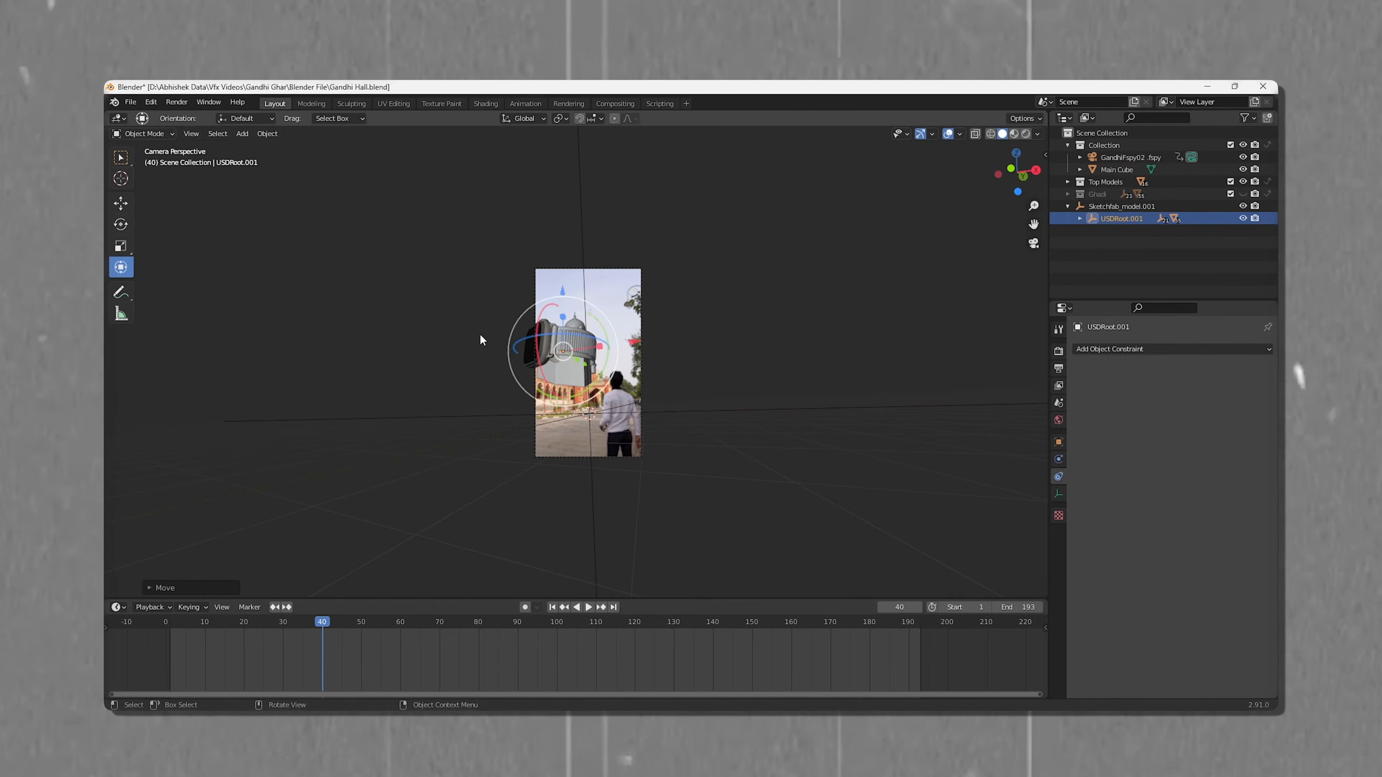
left_click_drag(536, 354, 566, 361)
left_click_drag(631, 340, 597, 368)
left_click(597, 368)
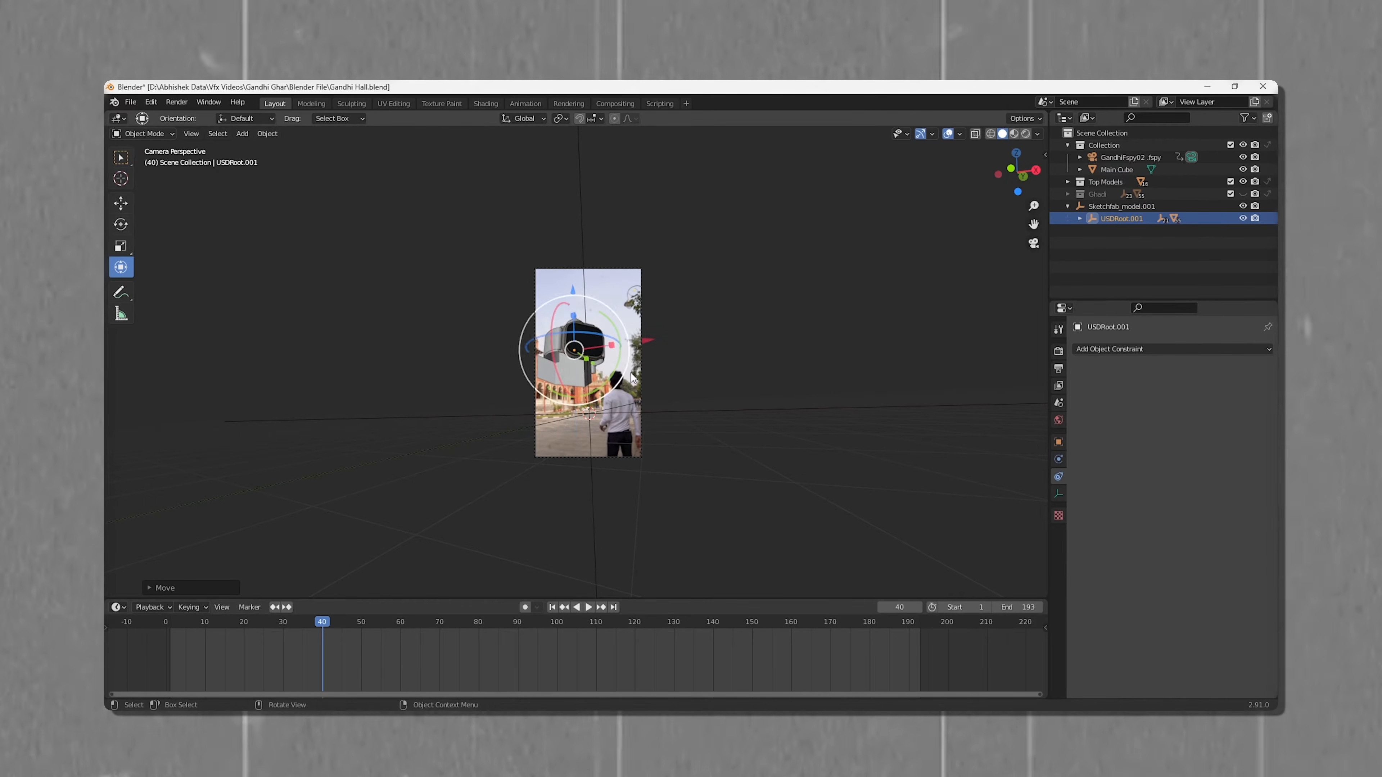
scroll(604, 370, "up", 2)
Step: Keyframe the watch's Location, Rotation & Scale at frame 40, and rotate and keyframe it at frame 20
key("i")
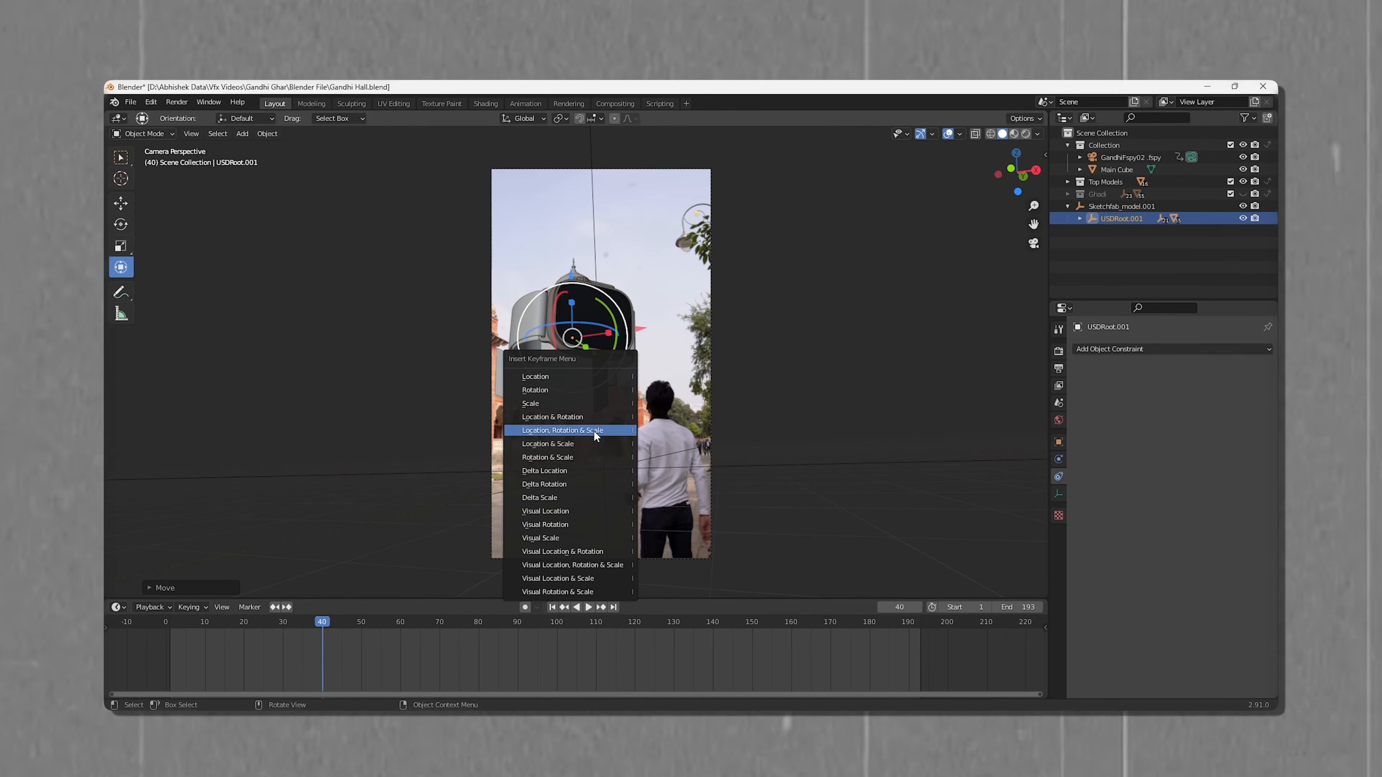
left_click(593, 431)
left_click_drag(303, 648, 244, 648)
left_click_drag(581, 317, 571, 313)
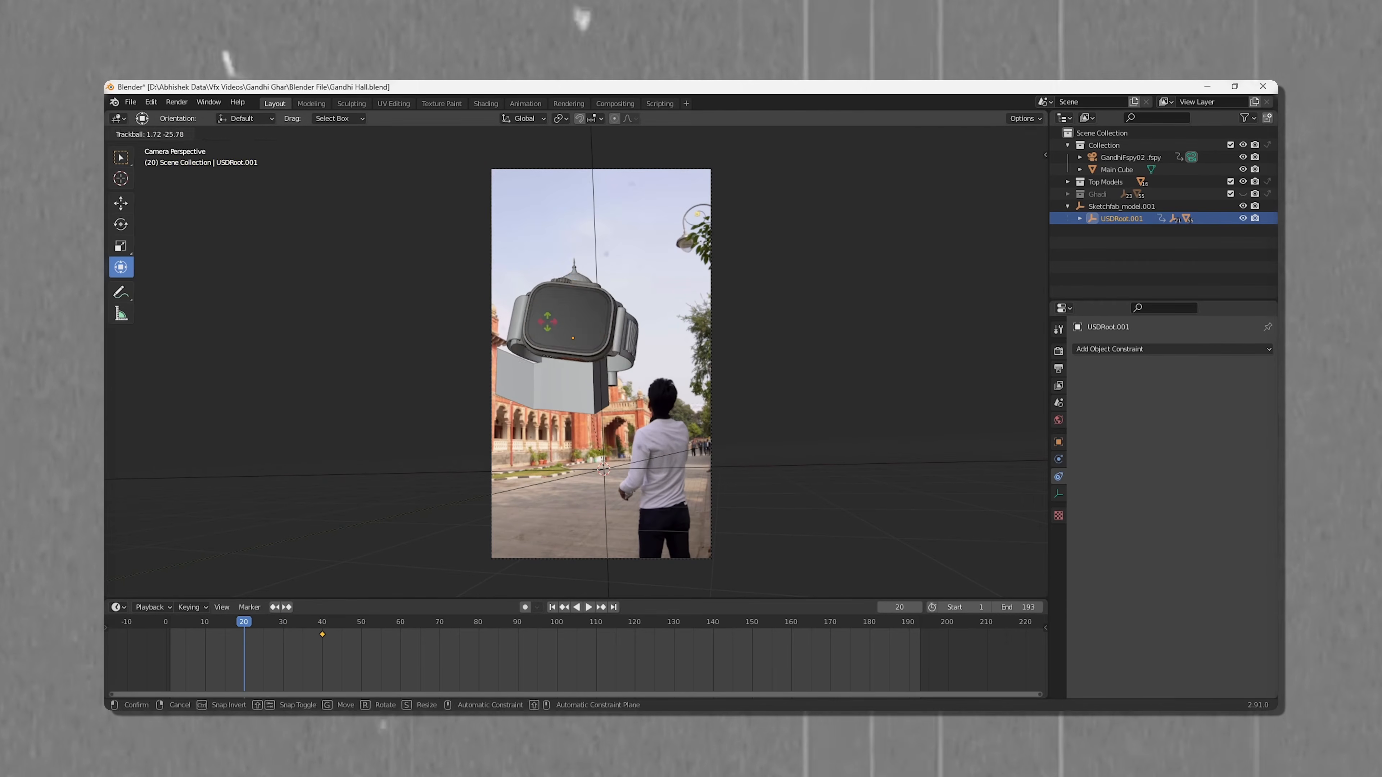
key("i")
left_click(571, 312)
Step: Play the shot from frame 1 to check the watch animation around the tower
key("space")
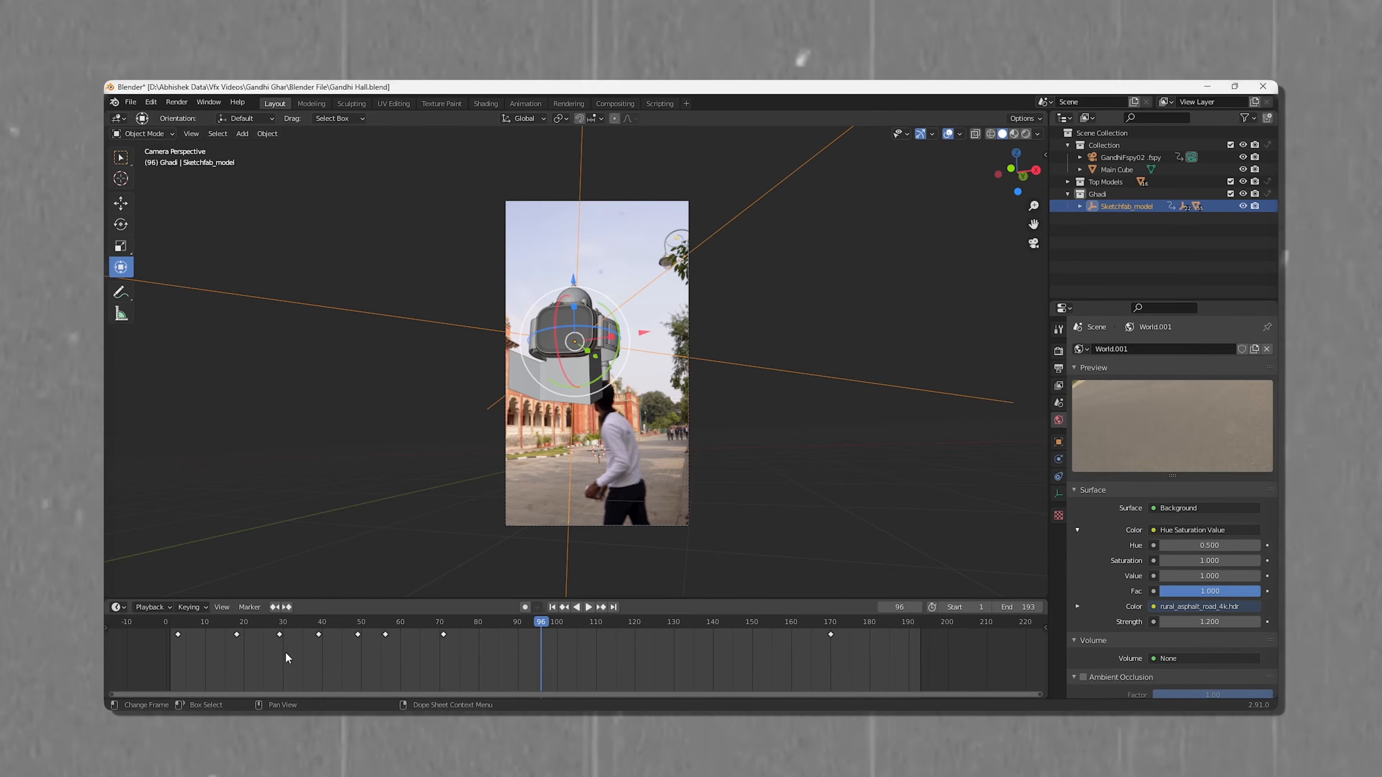
left_click(327, 626)
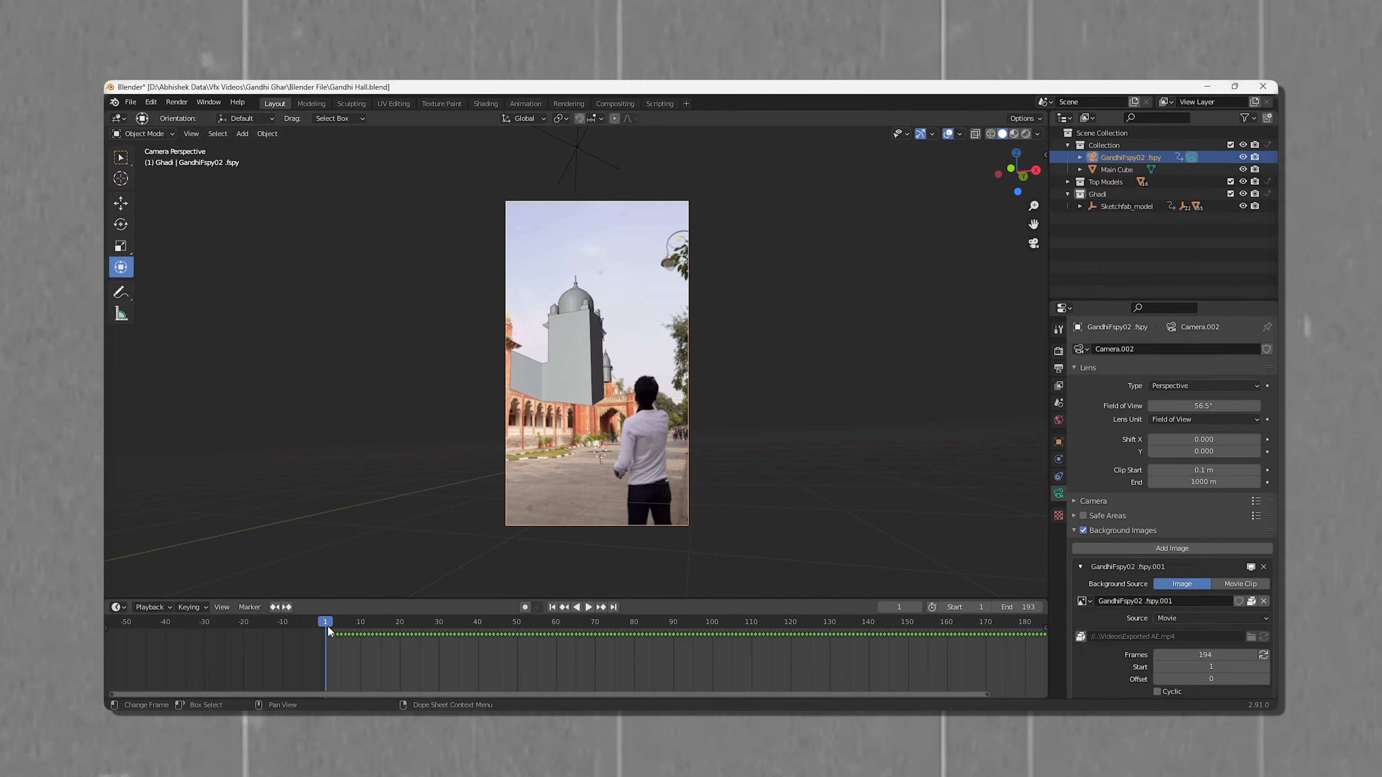
key("space")
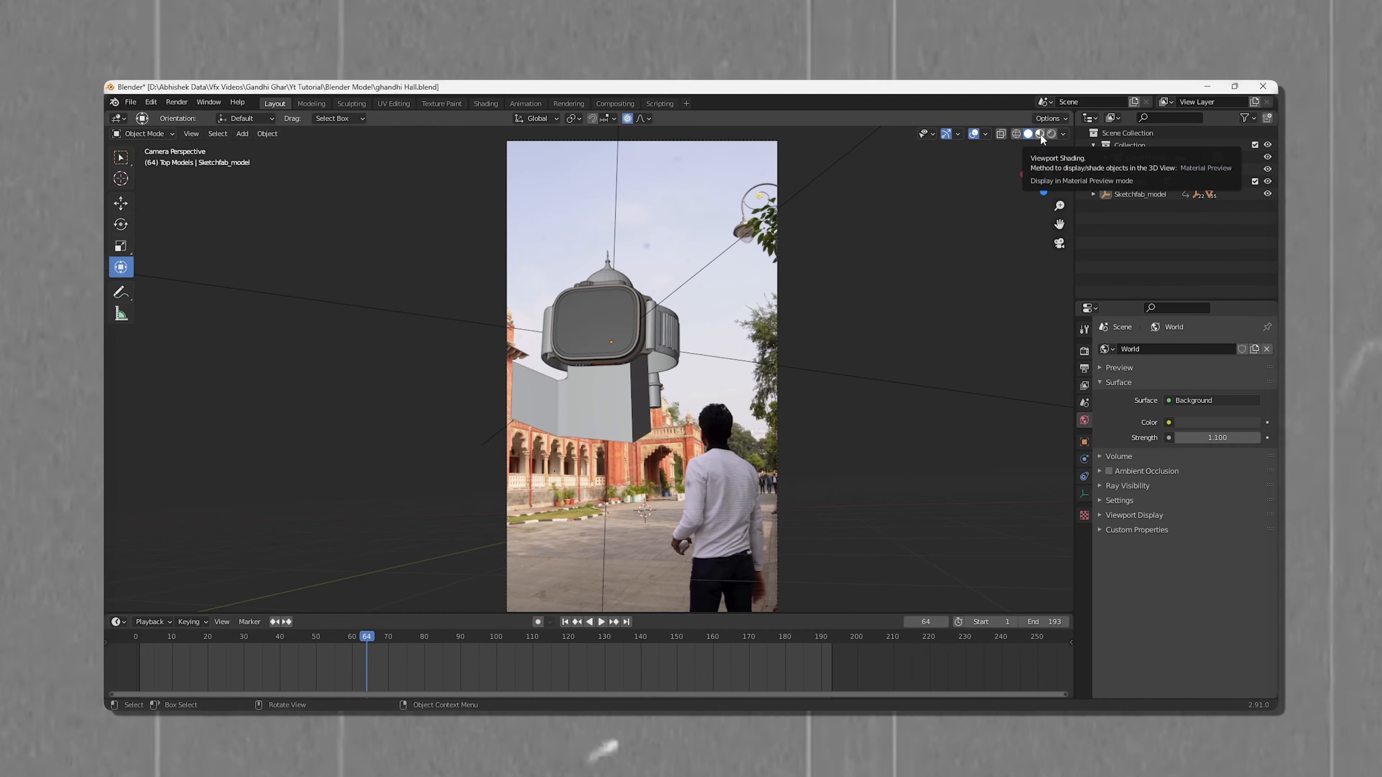
Step: Inspect the watch's fit around the tower in material preview and rendered shading, scrubbing the timeline to frame 75
left_click(1041, 134)
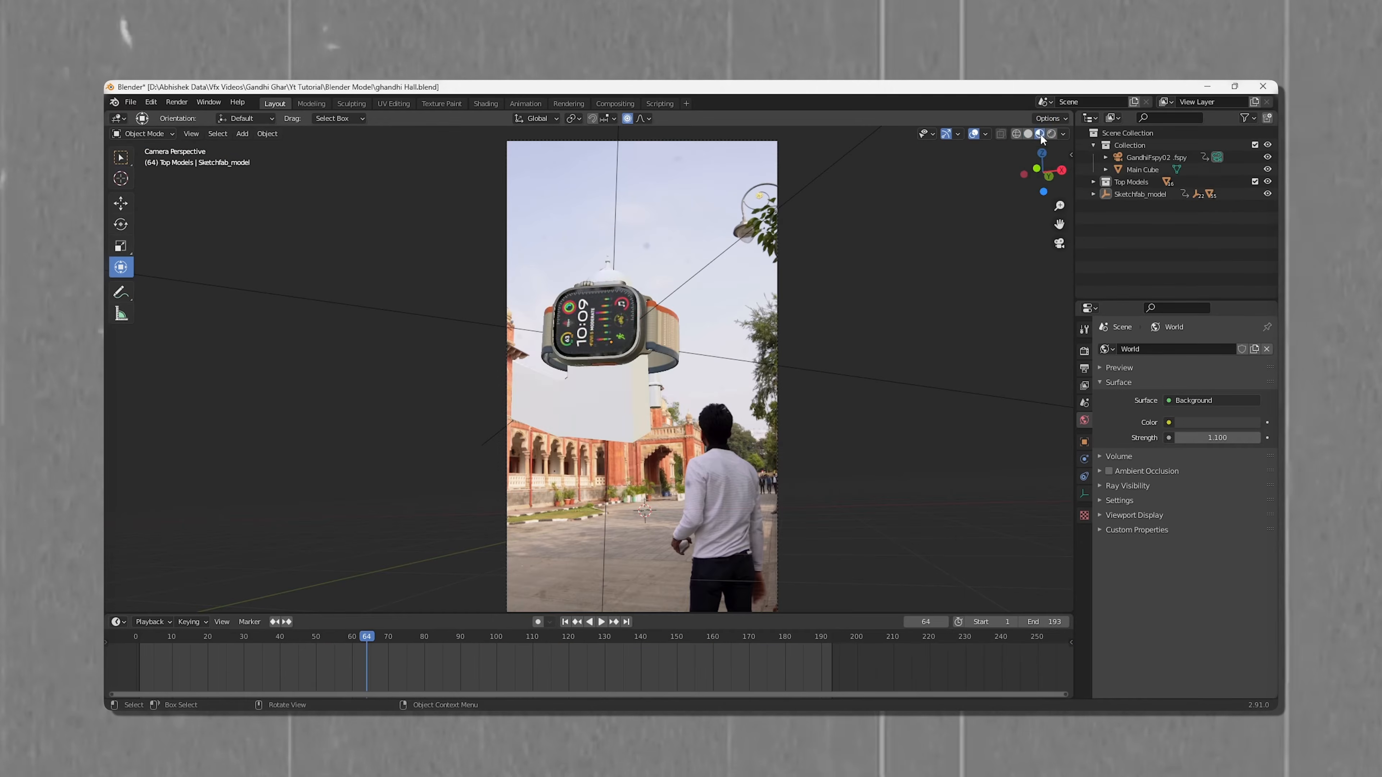
middle_click_drag(535, 339, 478, 376)
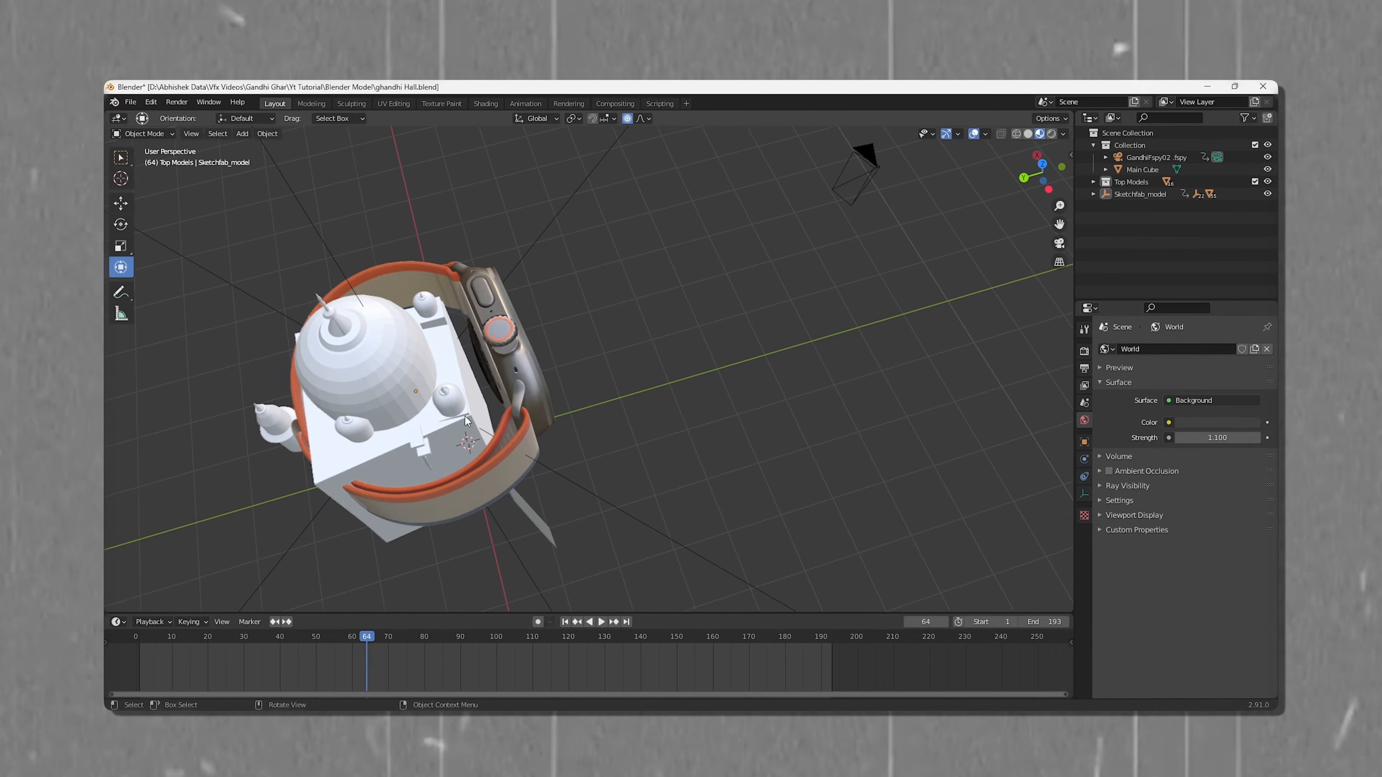
mouse_move(371, 647)
left_mouse_down()
mouse_move(302, 646)
mouse_move(359, 648)
left_mouse_up()
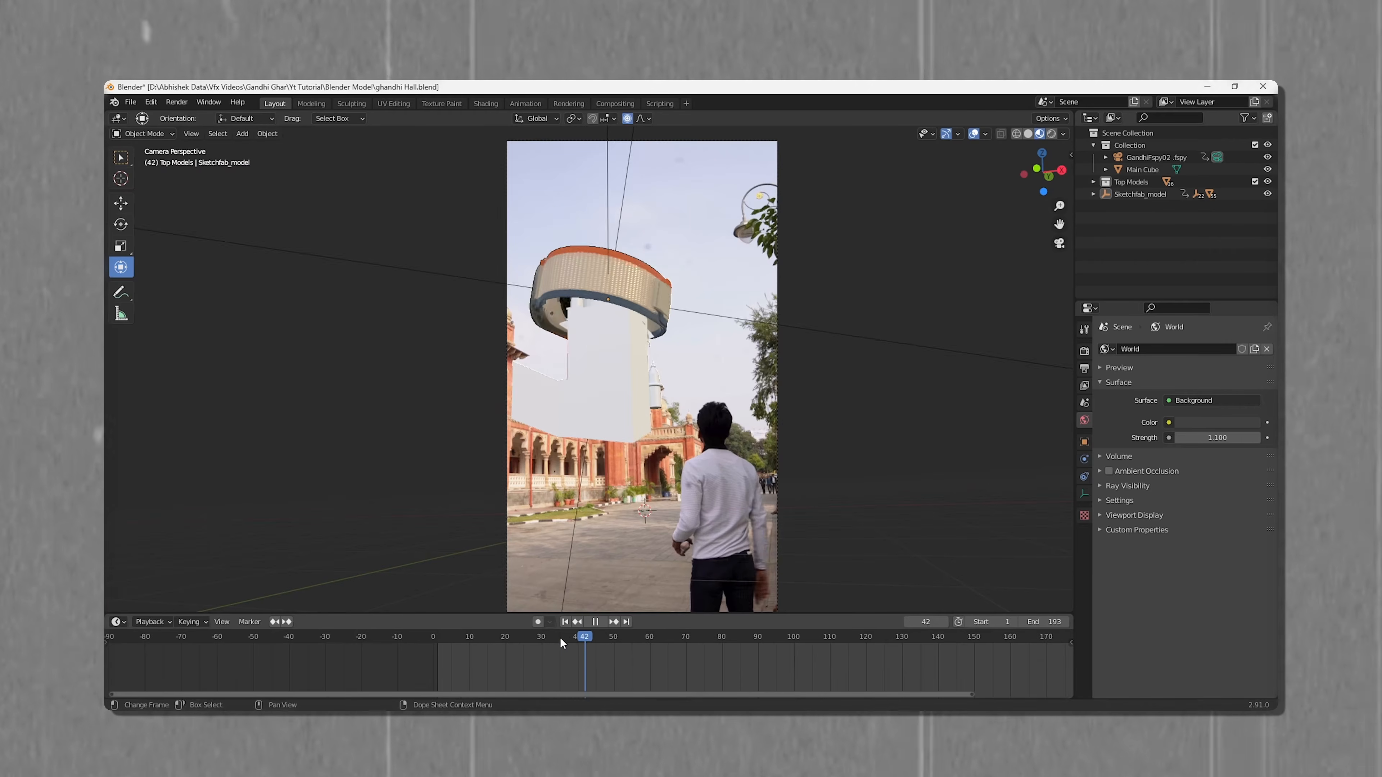
mouse_move(560, 638)
left_mouse_down()
mouse_move(503, 649)
mouse_move(704, 641)
left_mouse_up()
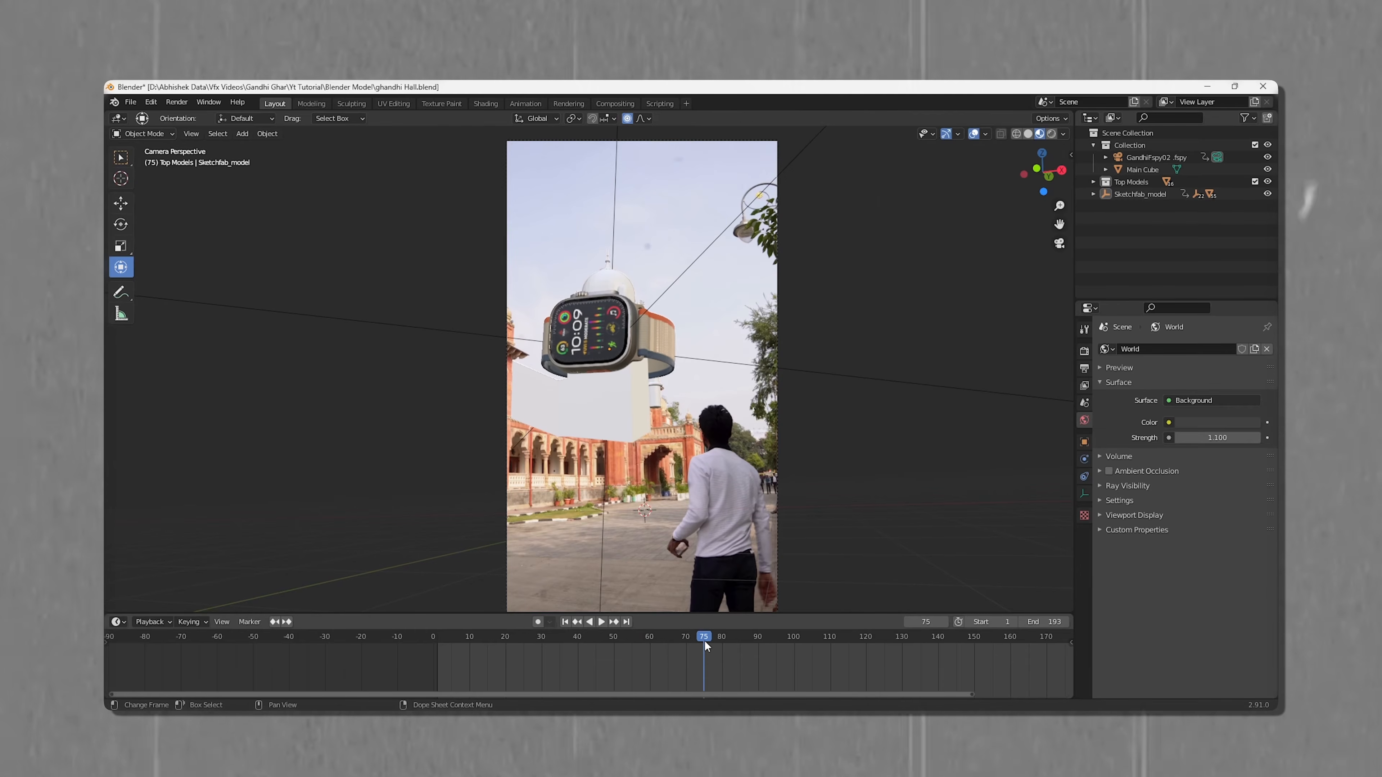
left_click(1051, 134)
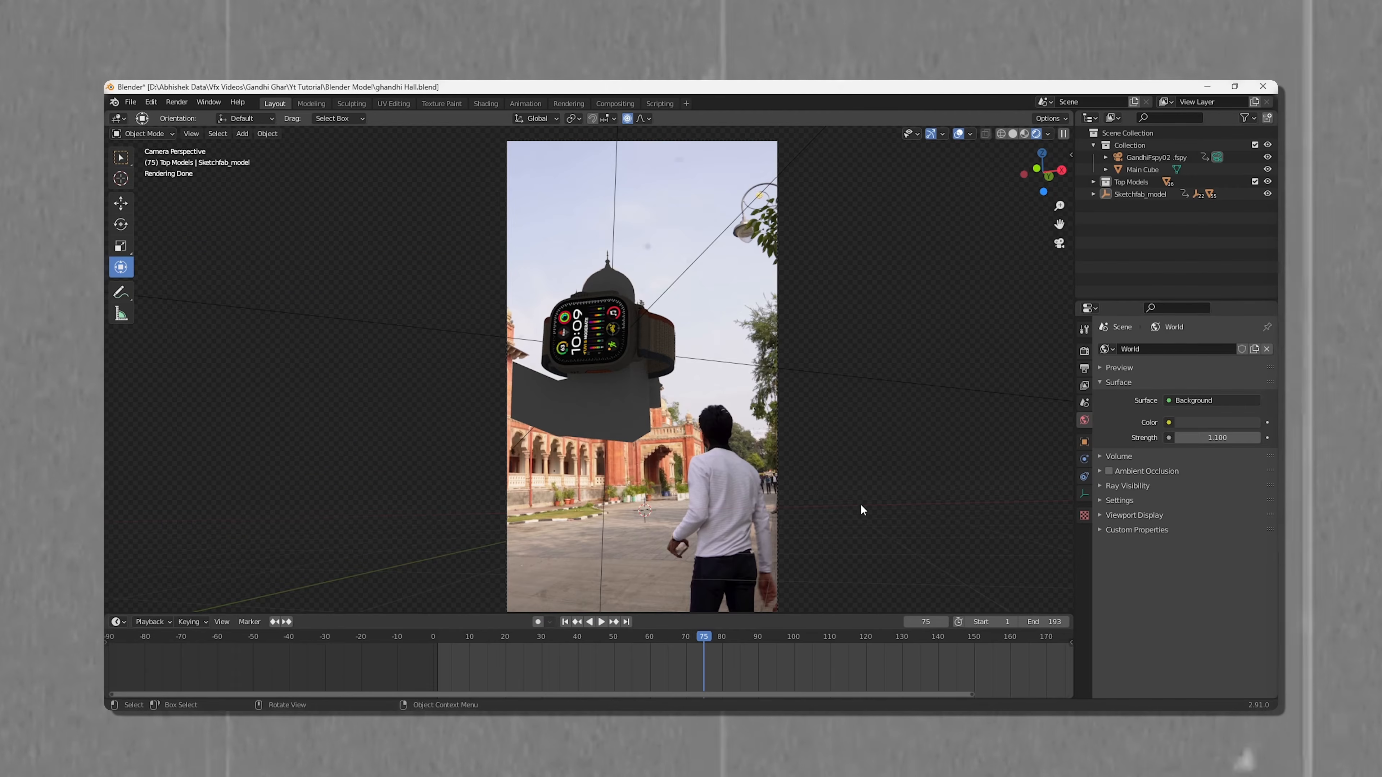
middle_click_drag(860, 493, 837, 481, "shift")
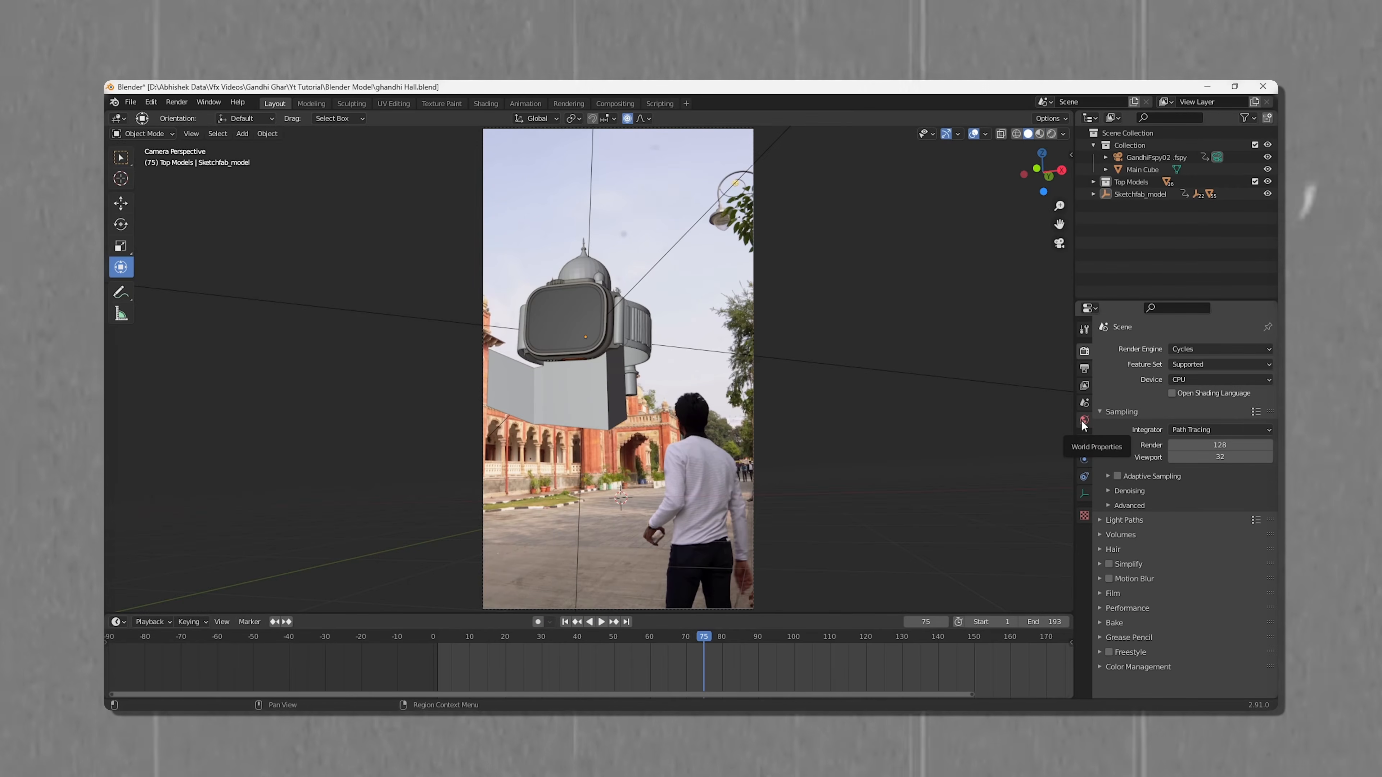
Step: Light the world with an Environment Texture using rural_asphalt_road_4k.hdr and show the scene in rendered shading
left_click(1083, 420)
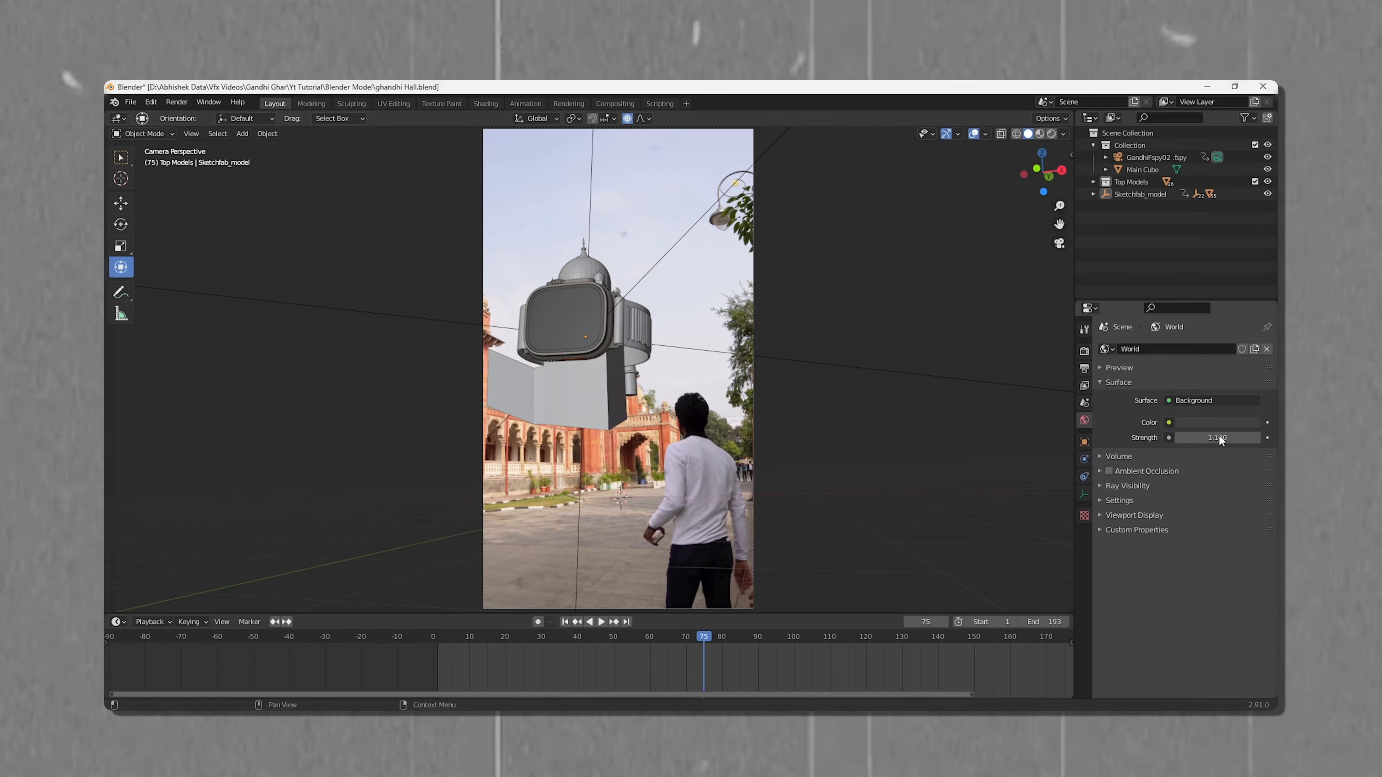
left_click(1168, 422)
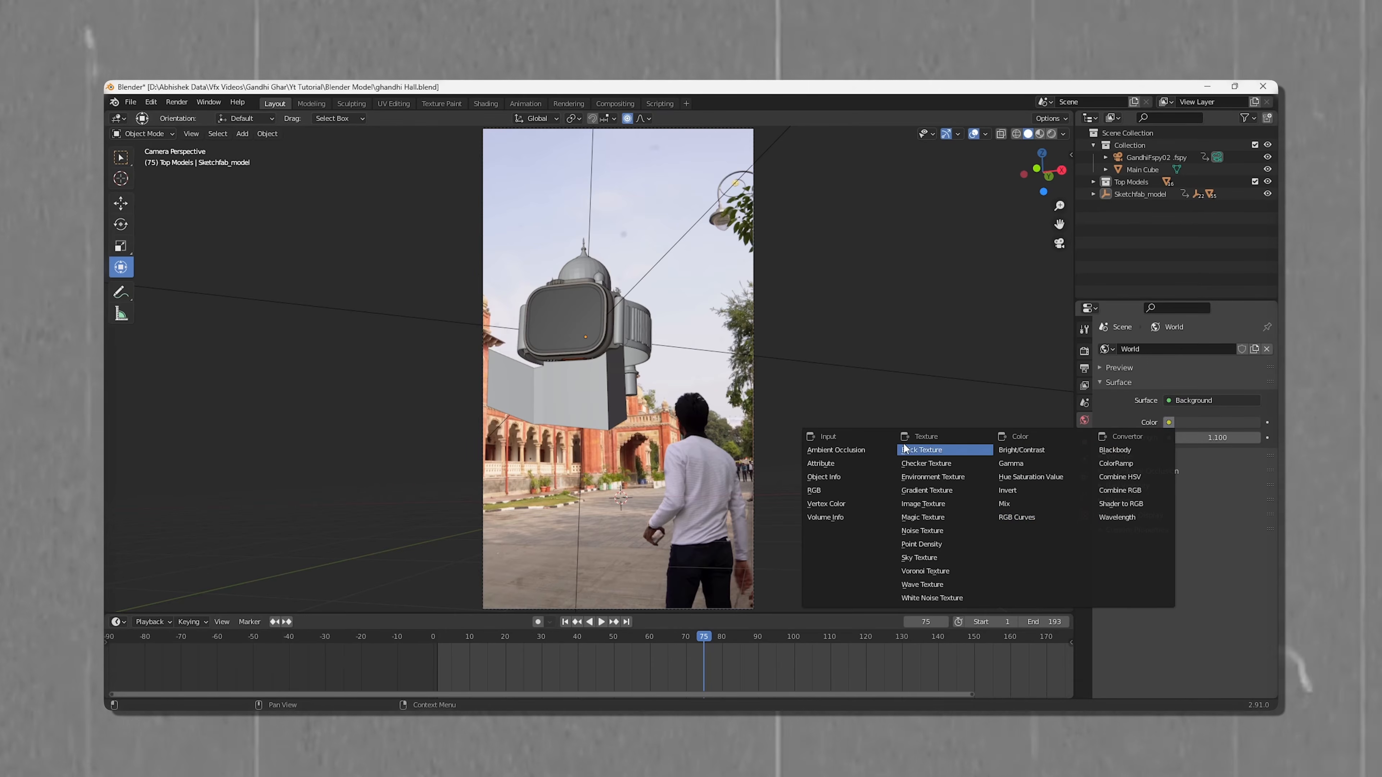
left_click(933, 477)
left_click(1240, 438)
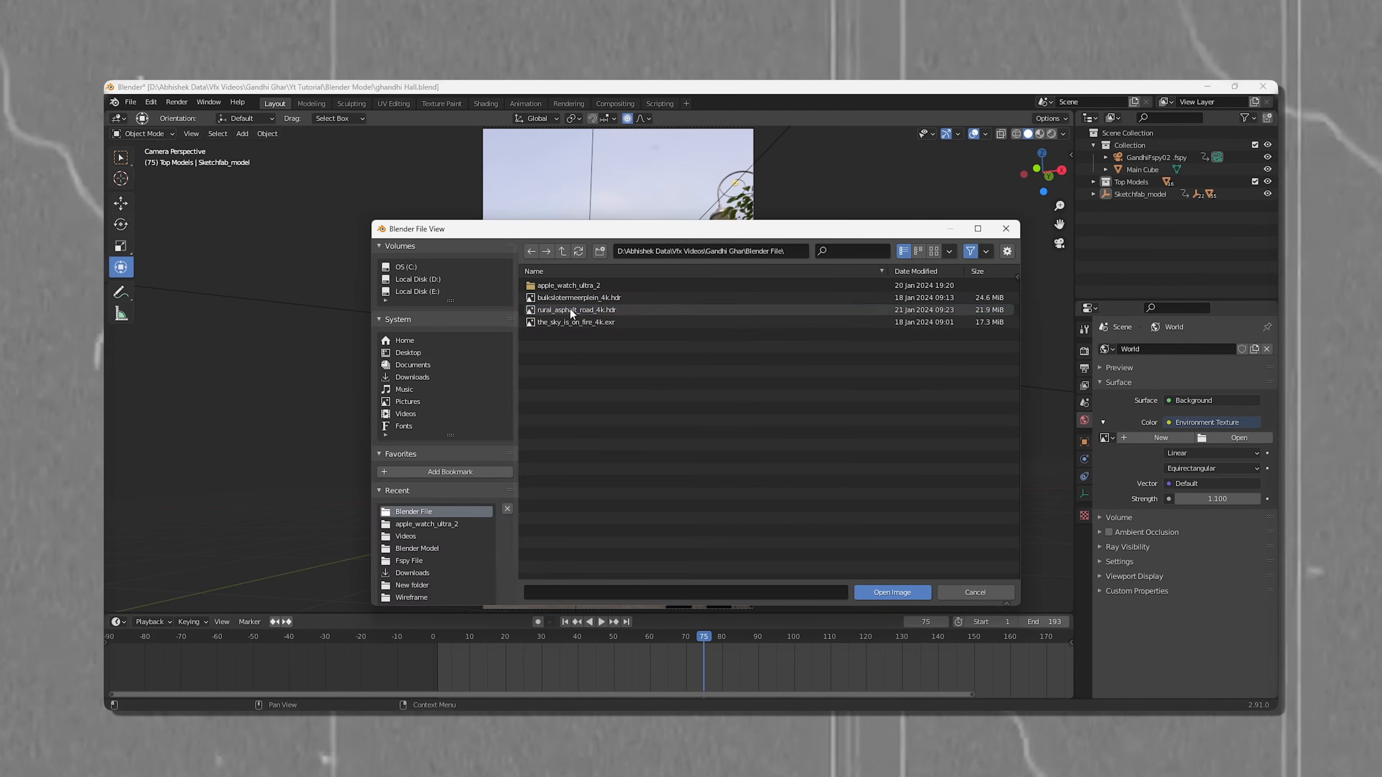
left_click(566, 310)
left_click(893, 593)
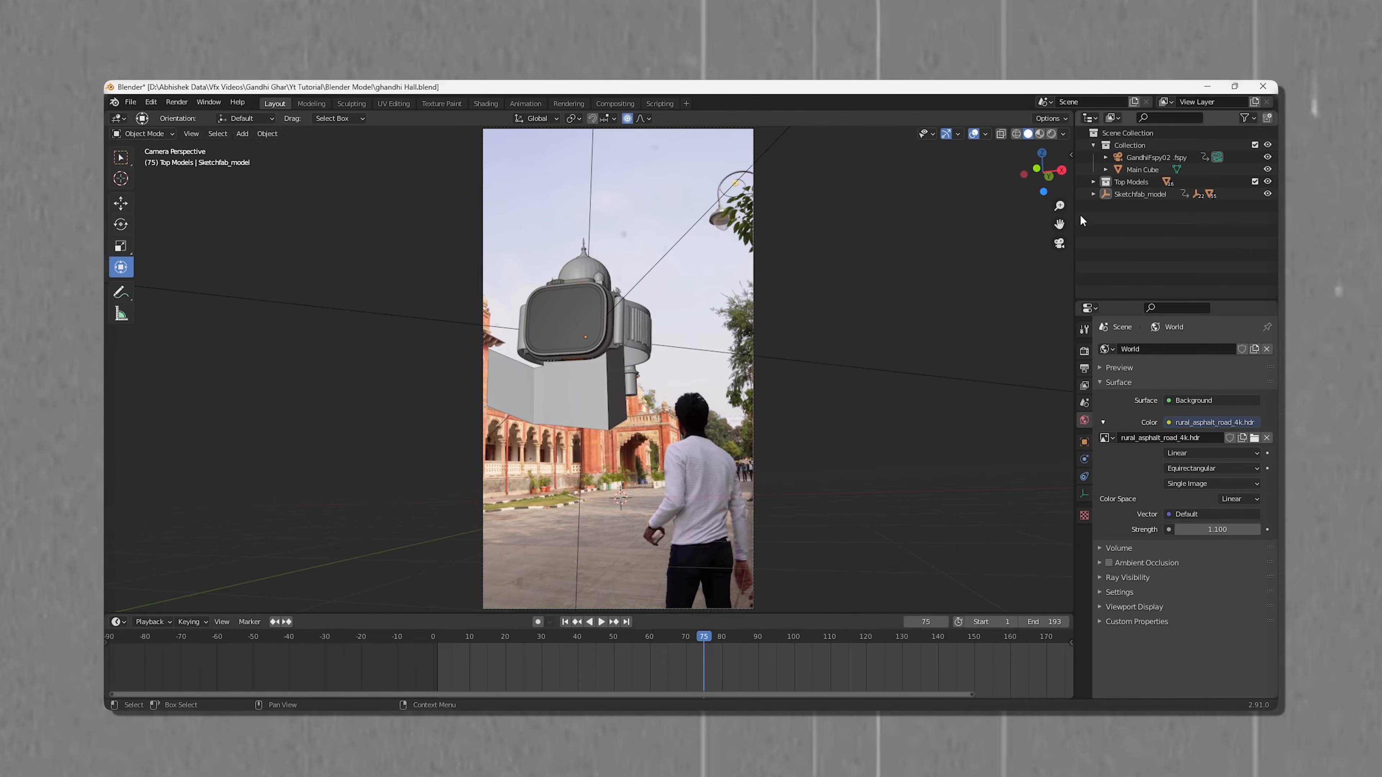
left_click(1052, 133)
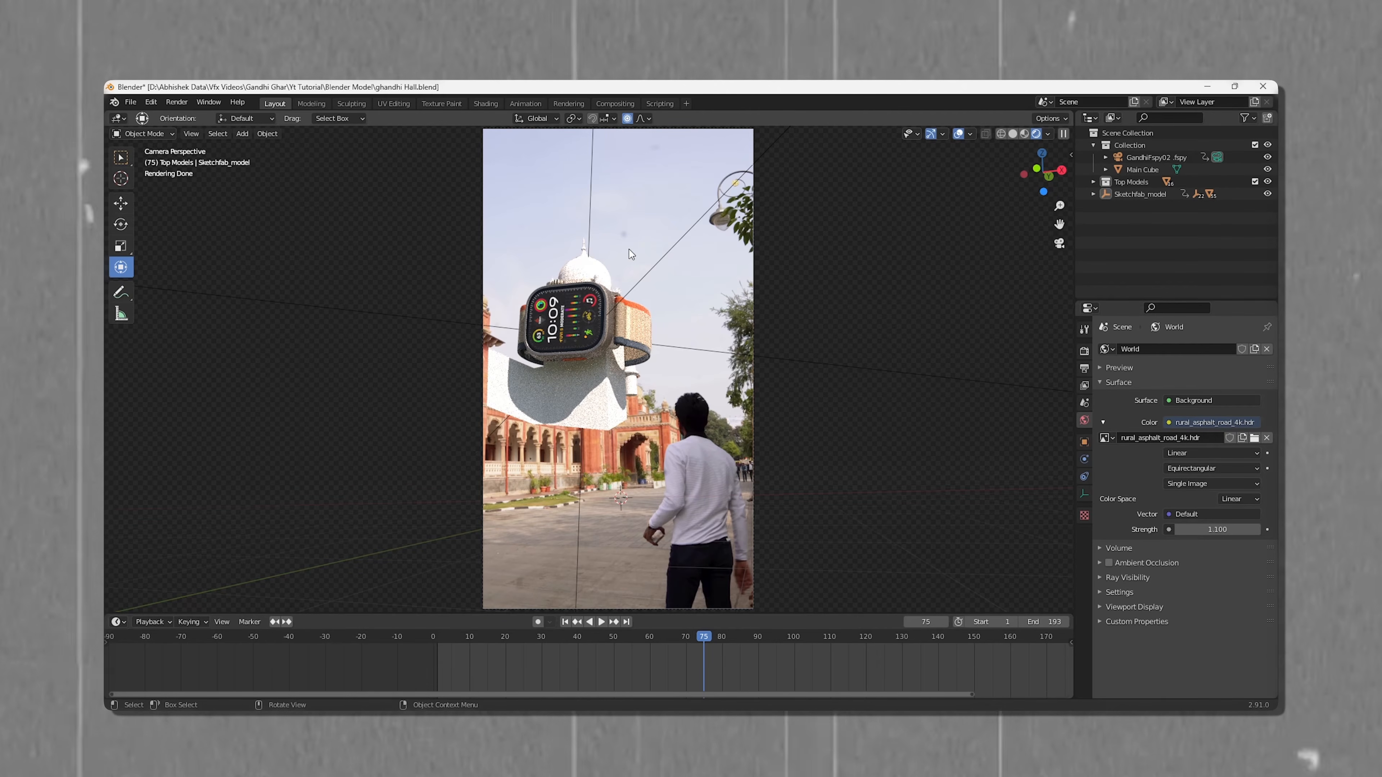
Step: Add Mapping and Texture Coordinate nodes to the HDR environment texture in the Shading workspace
left_click(492, 105)
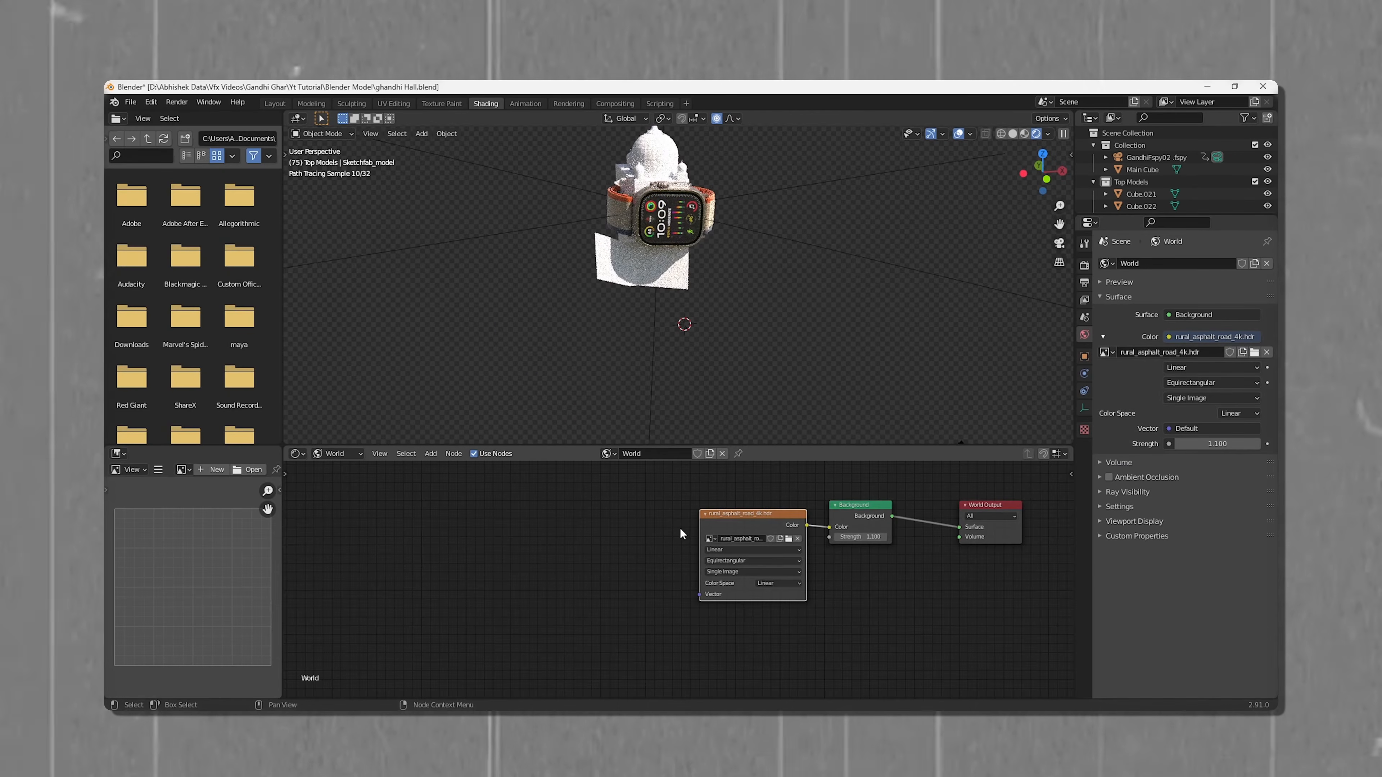
left_click(729, 519)
key("ctrl+t")
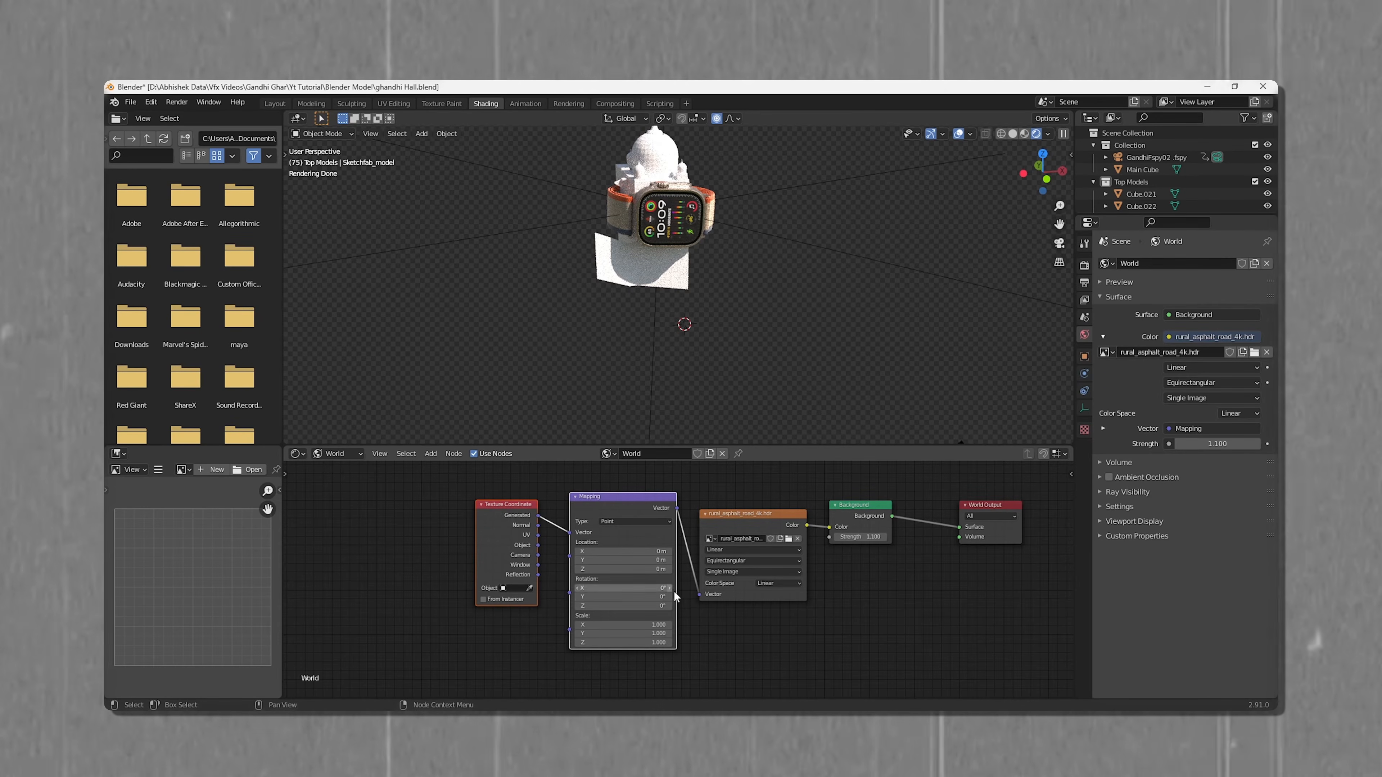
Step: Set the HDR Mapping node's rotation to -40° on X and -25° on Z
scroll(674, 590, "up", 2)
middle_click_drag(712, 619, 711, 613)
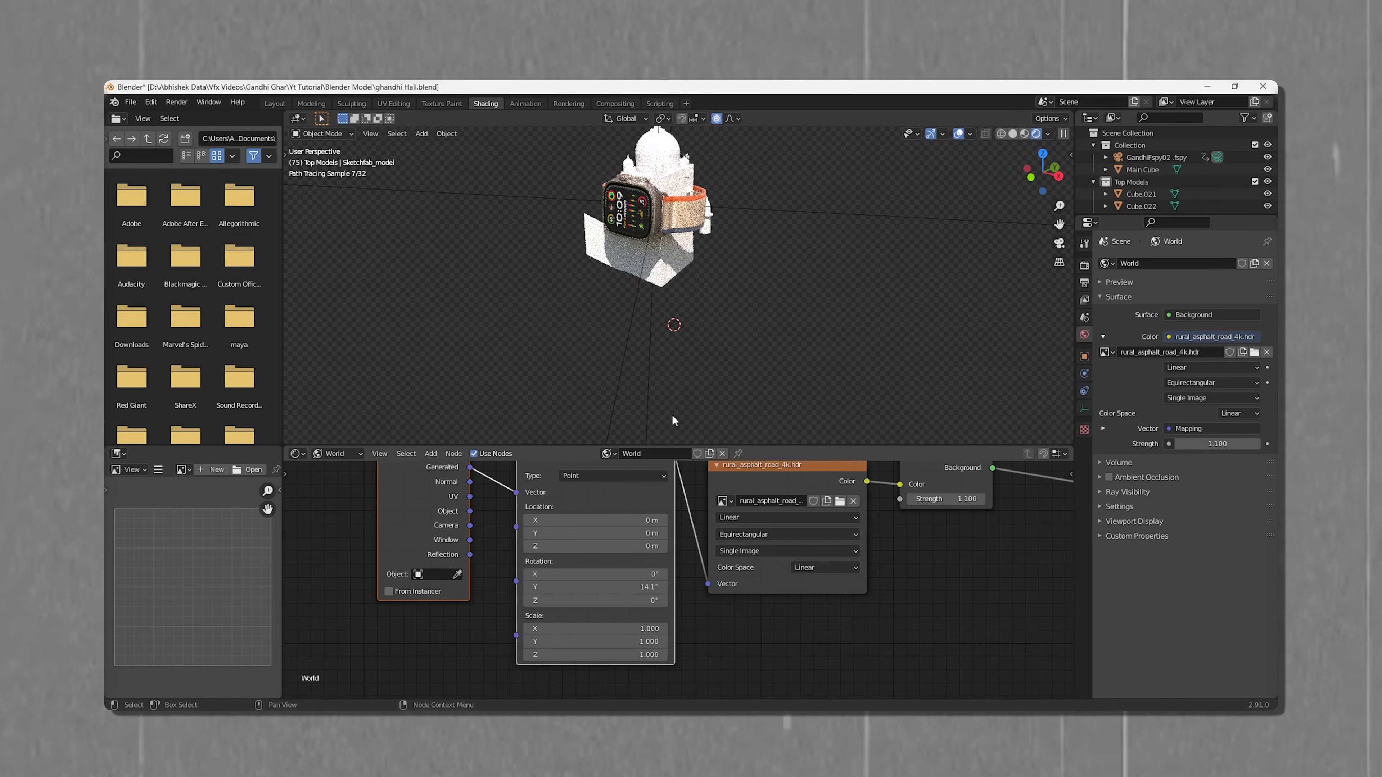
type("-4")
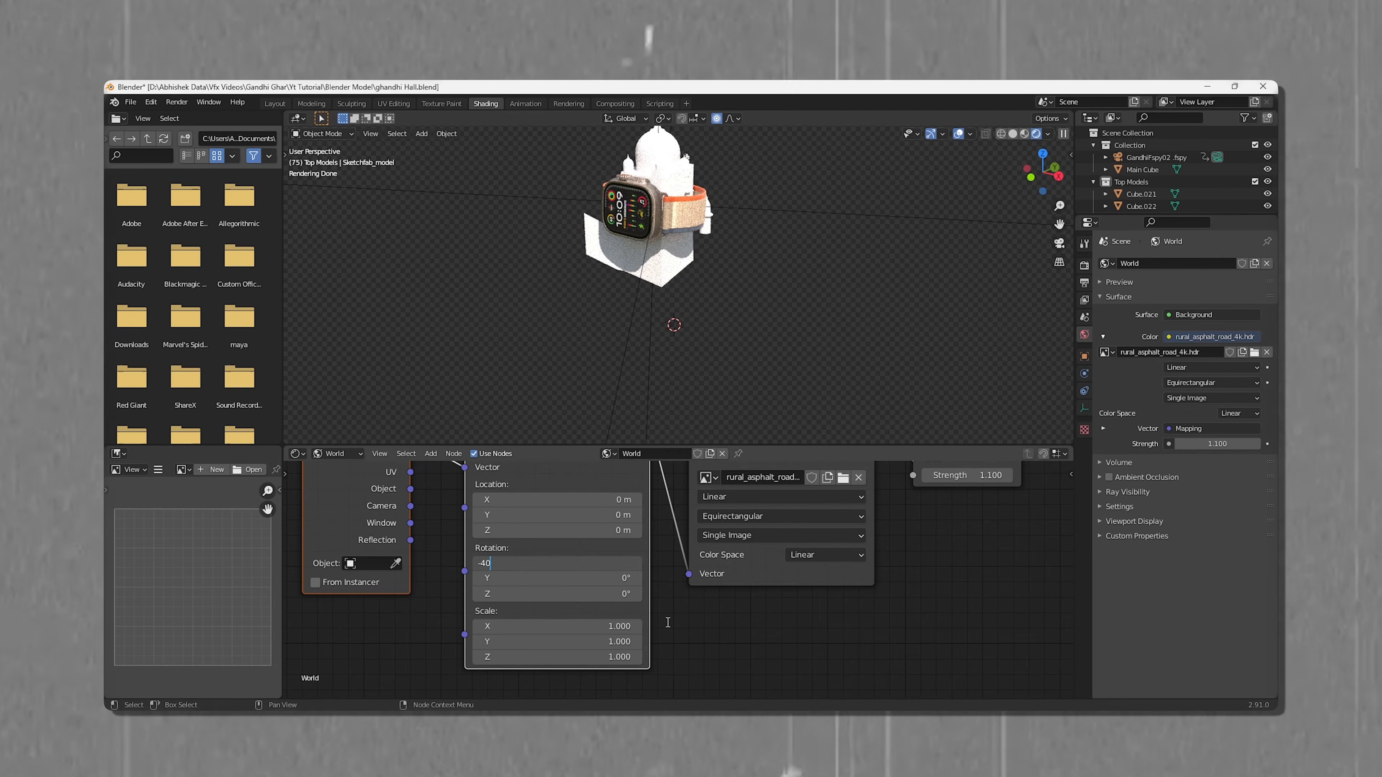
type("0")
key("Return")
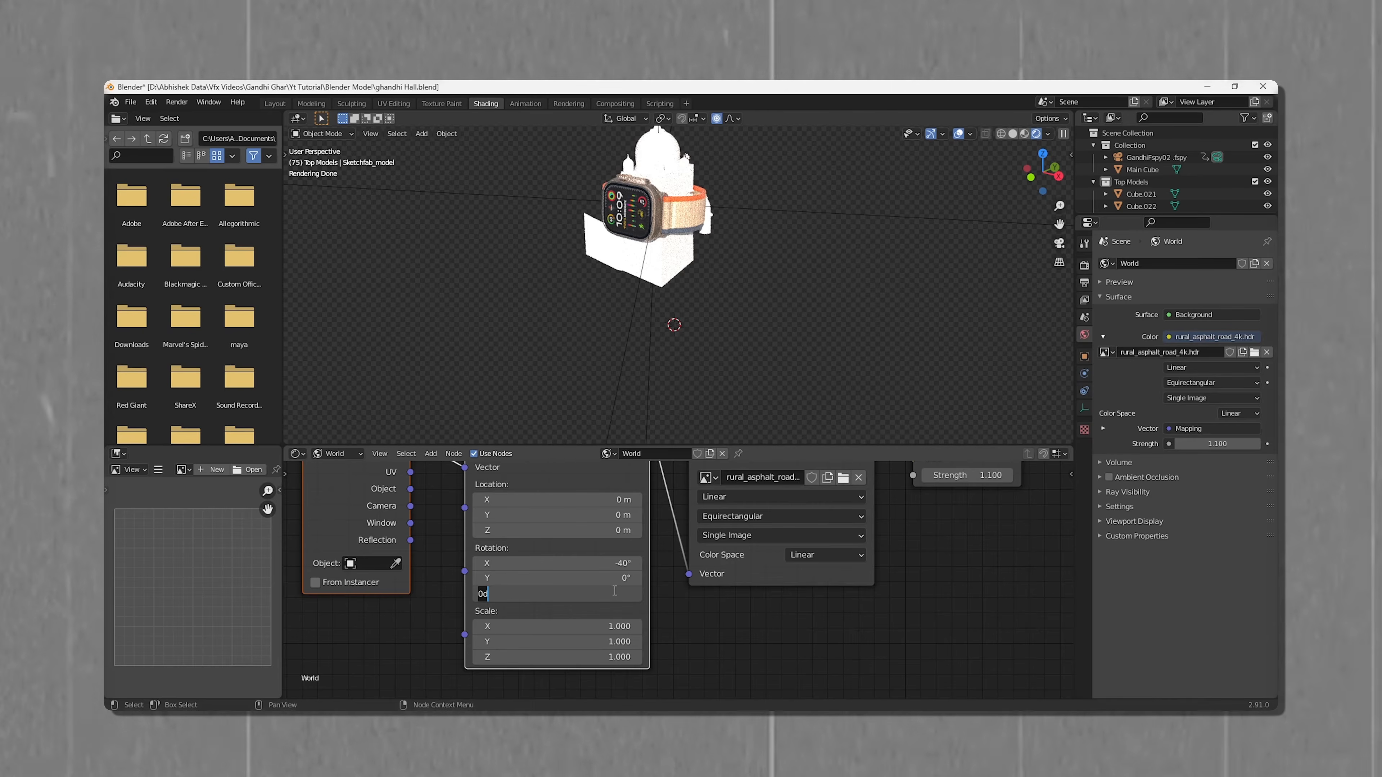
type("-25")
key("Return")
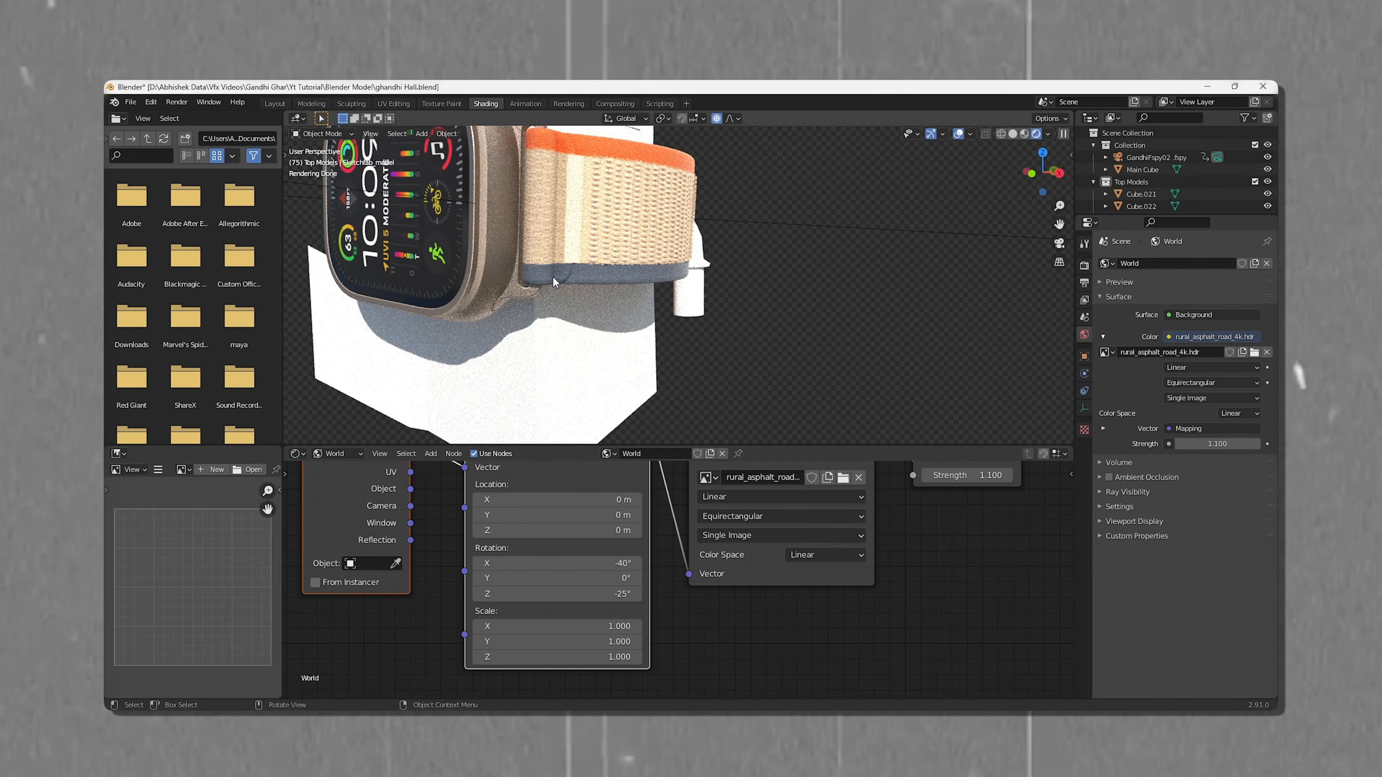
Step: Set the world background strength to 1.200 and check the lighting on the watch and tower
left_click(1230, 444)
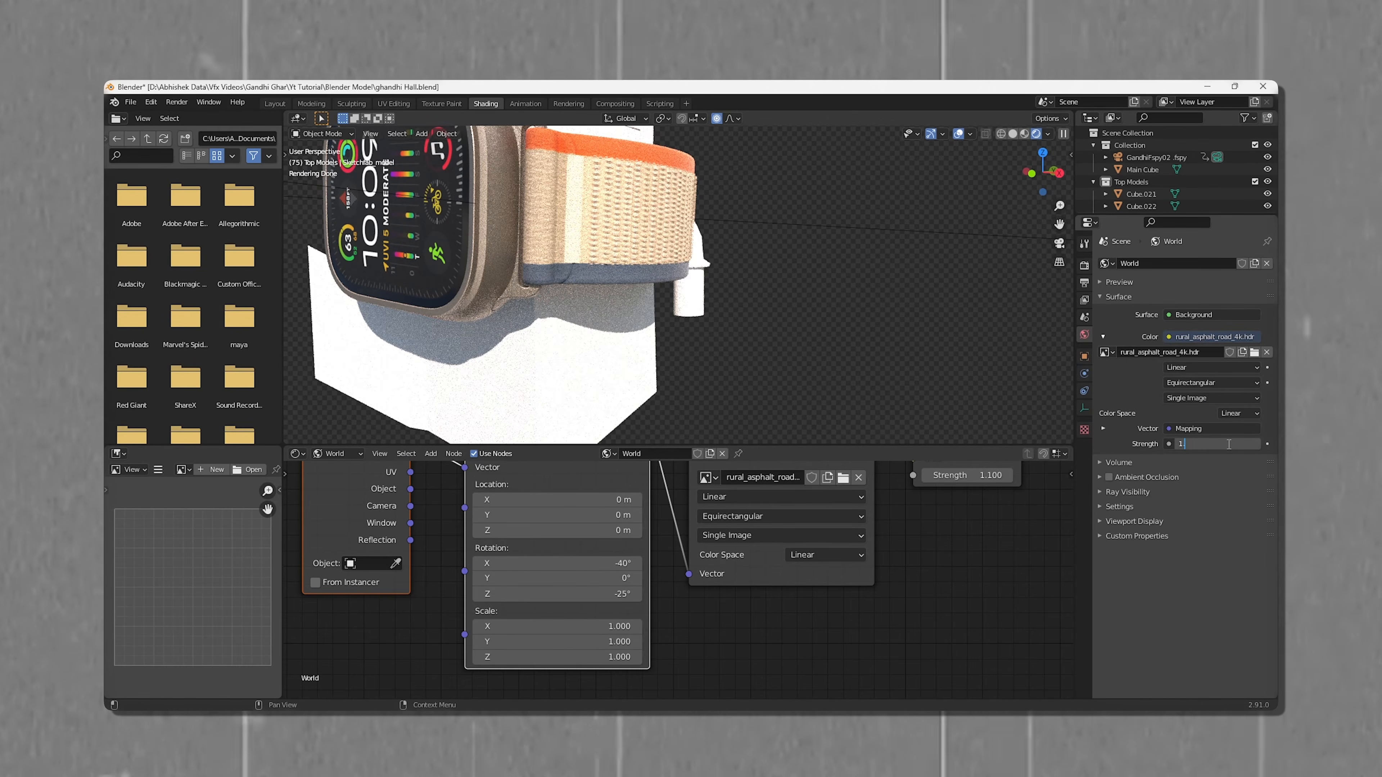
scroll(618, 272, "down", 3)
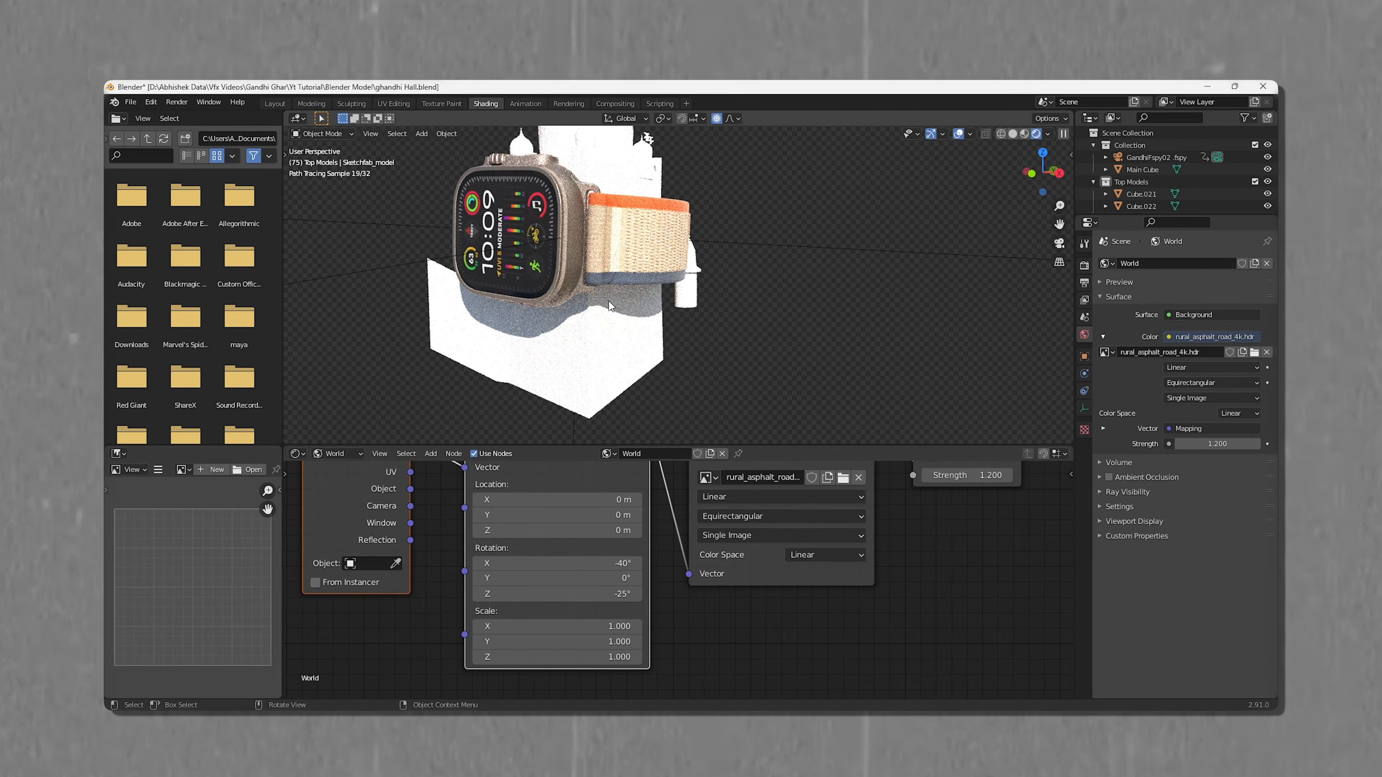
scroll(619, 303, "down", 3)
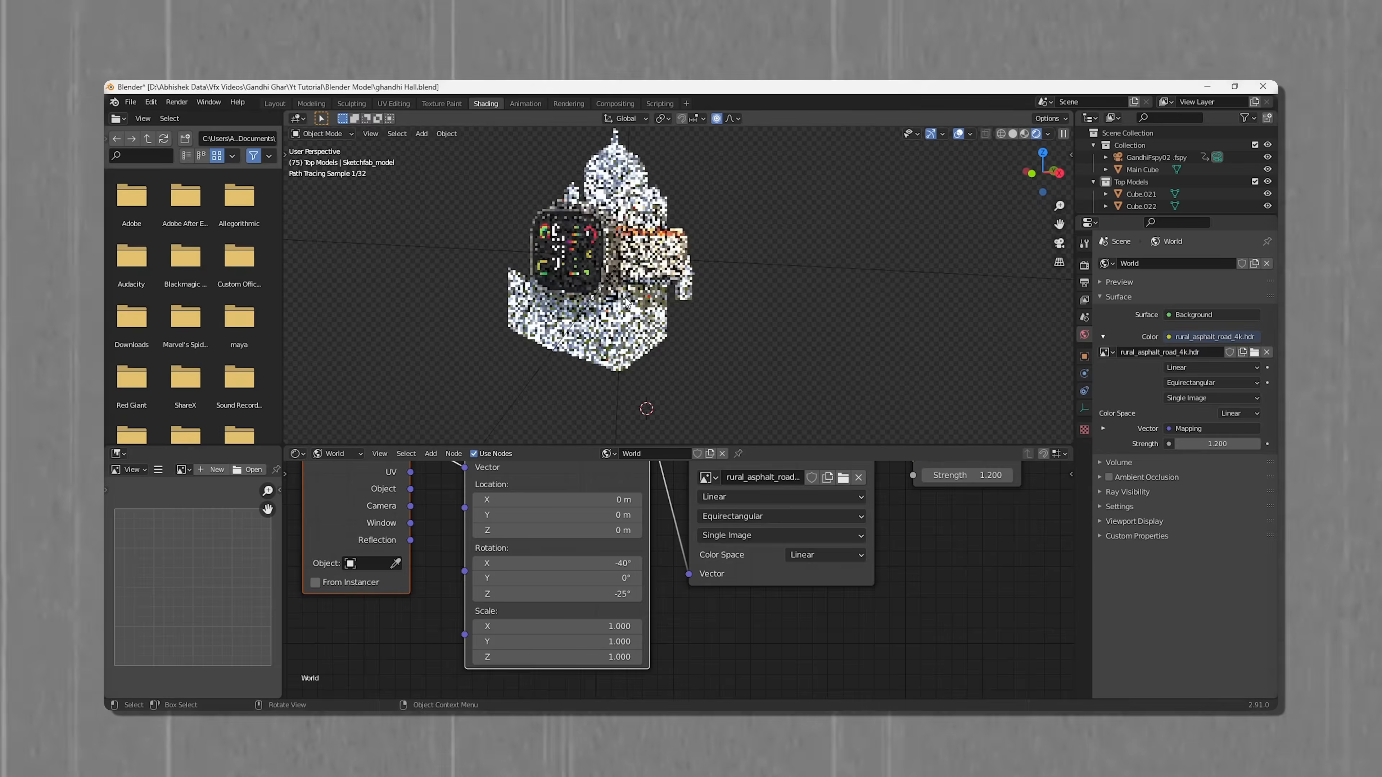
scroll(639, 435, "up", 2)
scroll(712, 578, "down", 4)
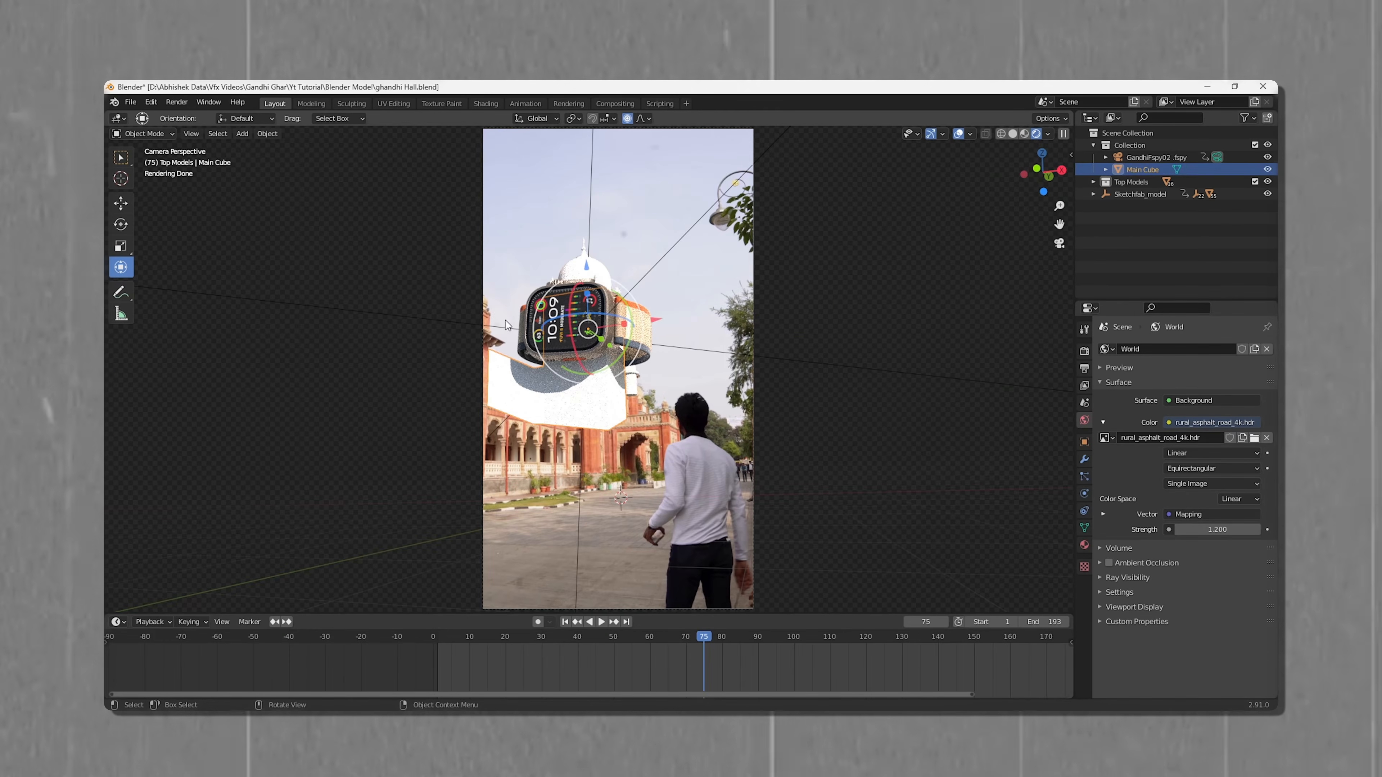
Step: Select Cycles as the render engine for the scene
left_click(794, 262)
left_click(1084, 352)
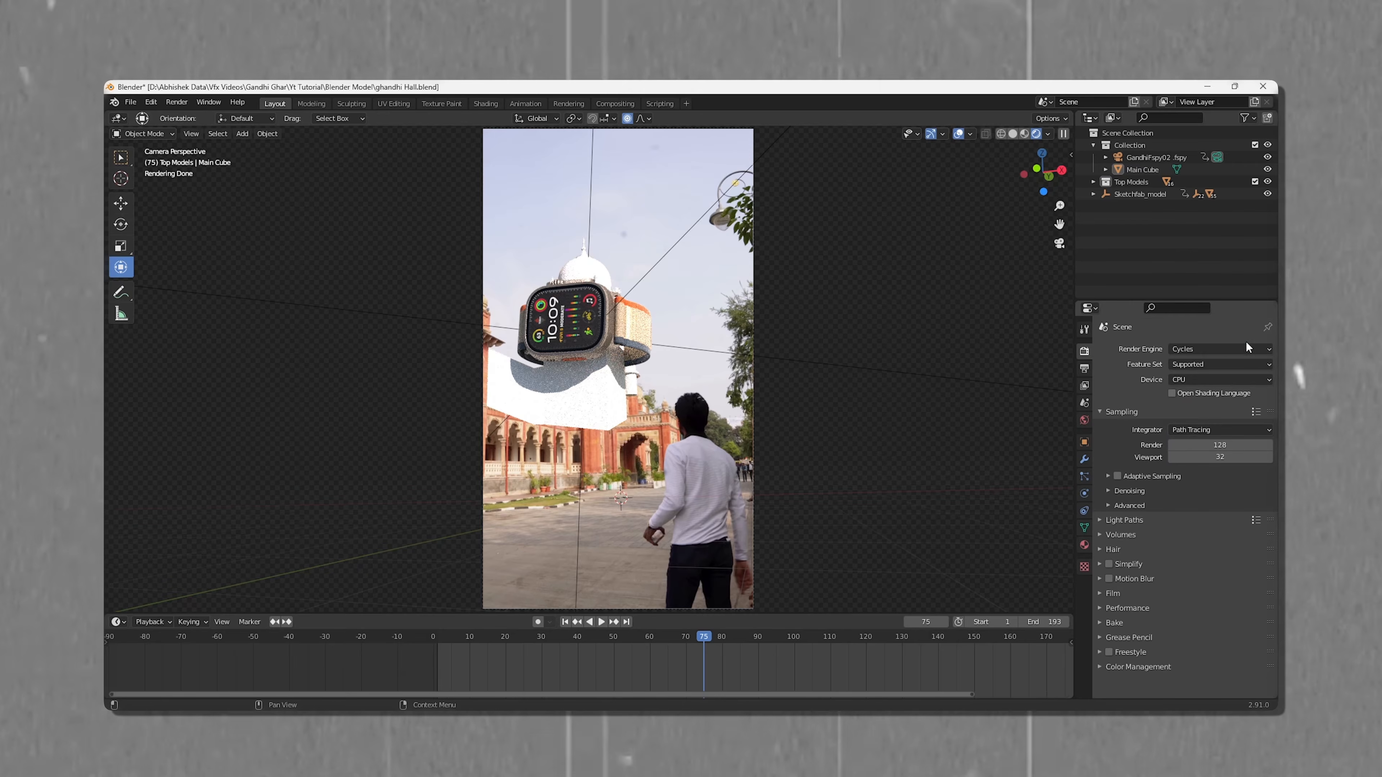
left_click(1218, 349)
left_click(1201, 347)
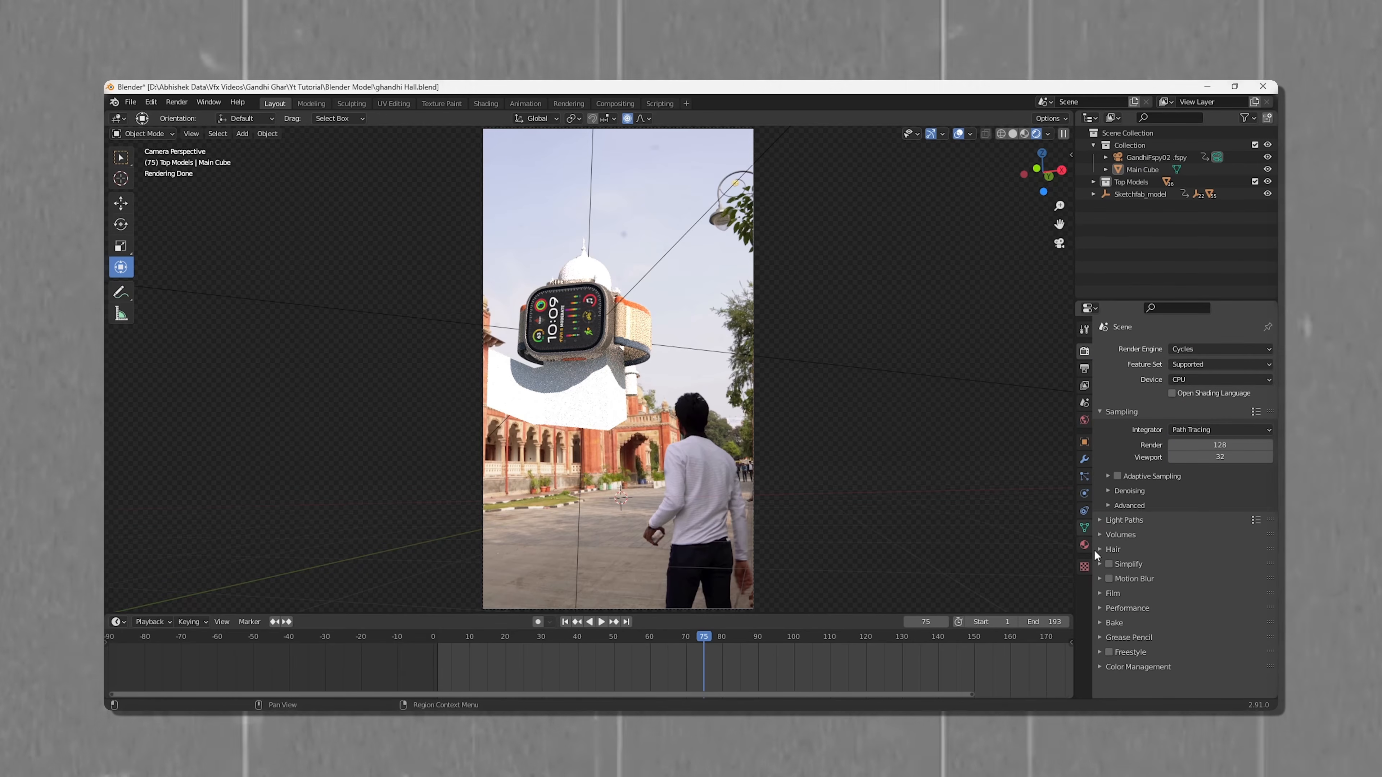
Step: Make the Main Cube a Shadow Catcher in its object visibility settings
left_click(1141, 170)
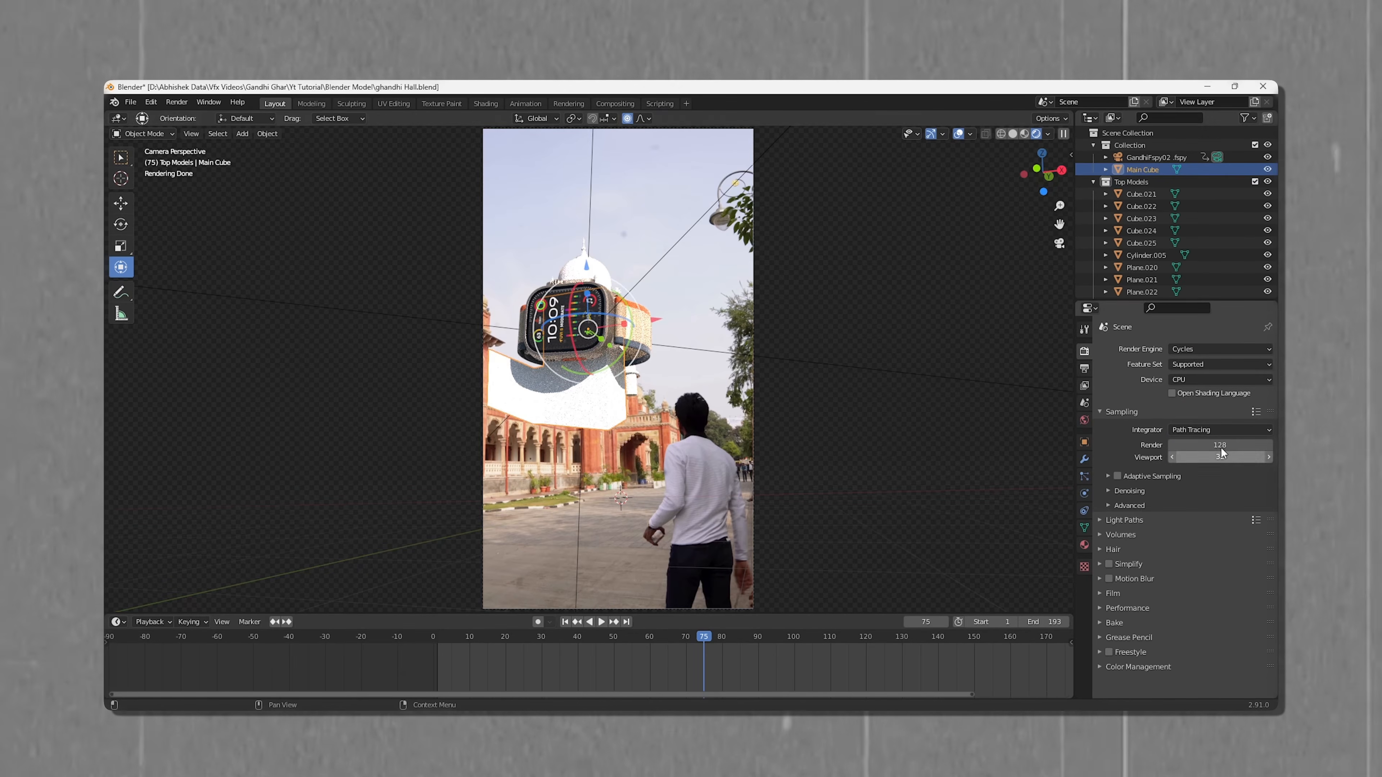
left_click(1085, 441)
scroll(1207, 534, "down", 6)
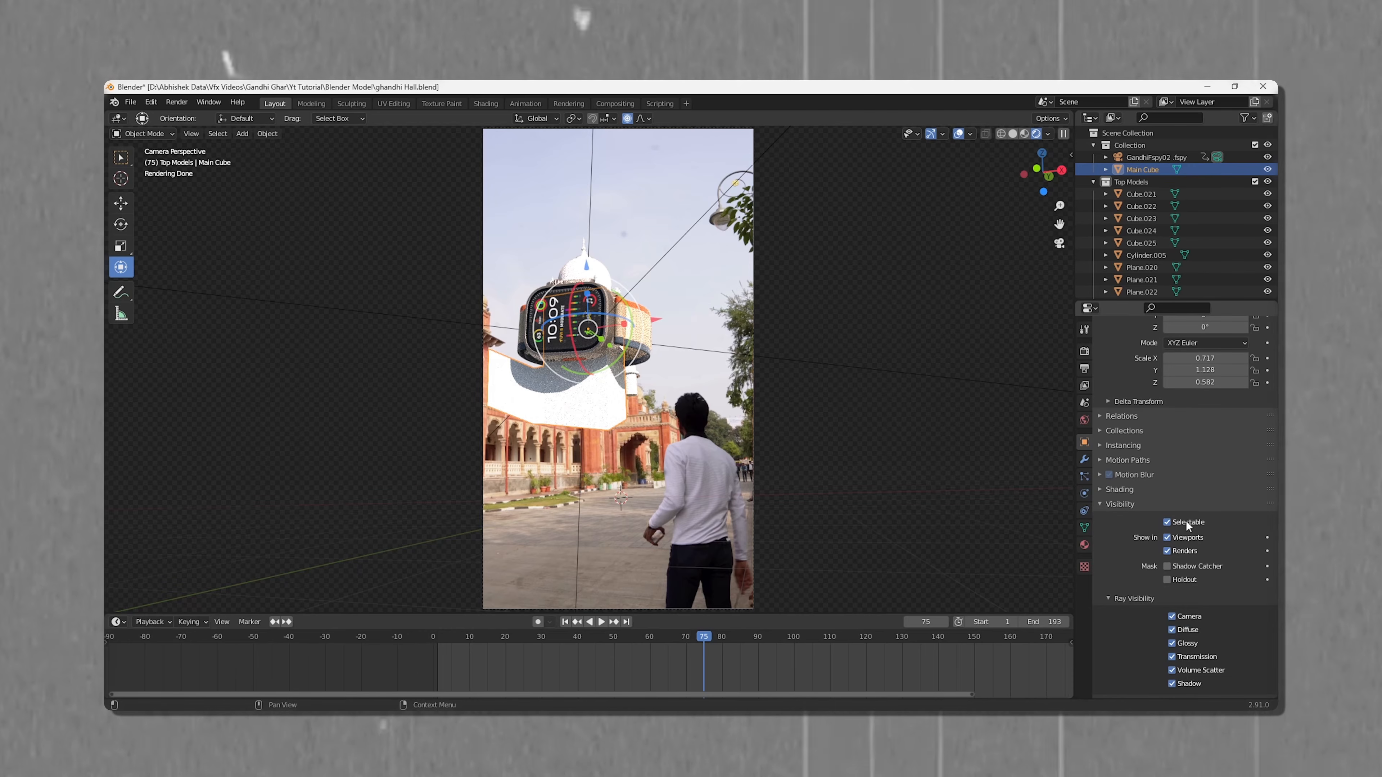
left_click(1166, 489)
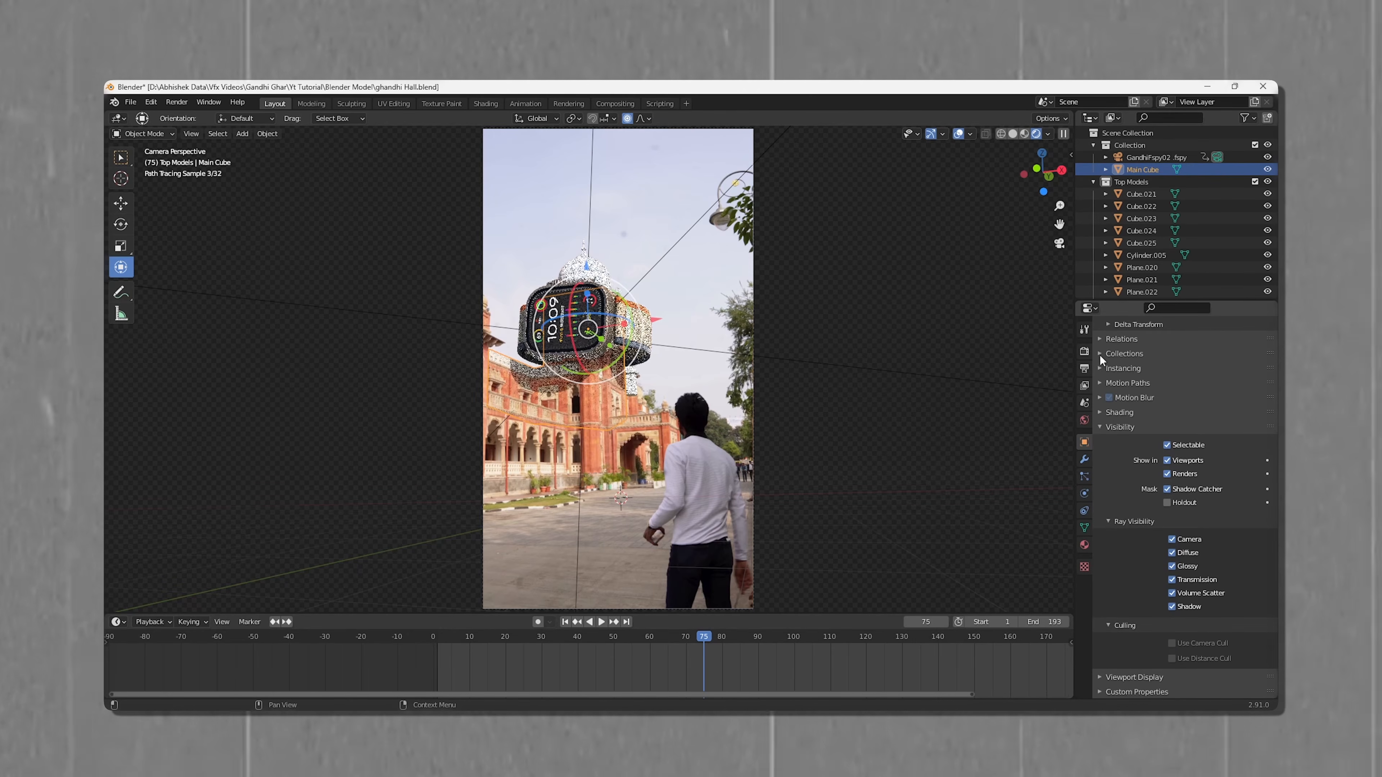
Step: Make Cube.021 through Cube.025 in the Top Models collection shadow catchers
left_click(1141, 194)
left_click(1166, 488)
left_click(1141, 206)
left_click(1167, 489)
left_click(1141, 219)
left_click(1168, 489)
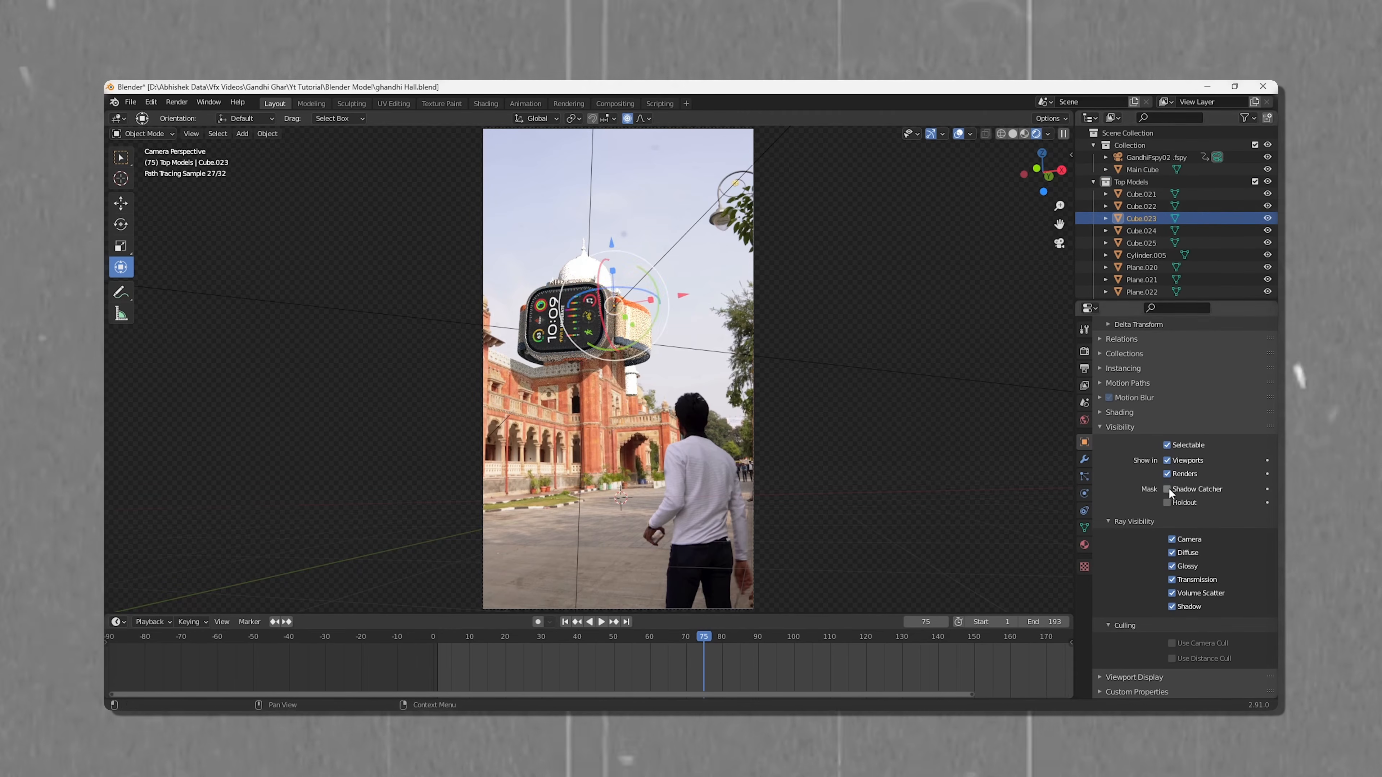
left_click(1141, 231)
left_click(1168, 489)
left_click(1142, 243)
left_click(1168, 489)
Step: Make the remaining plane and sphere objects in Top Models shadow catchers, then collapse the collection
left_click(1141, 218)
left_click(1168, 488)
left_click(1141, 231)
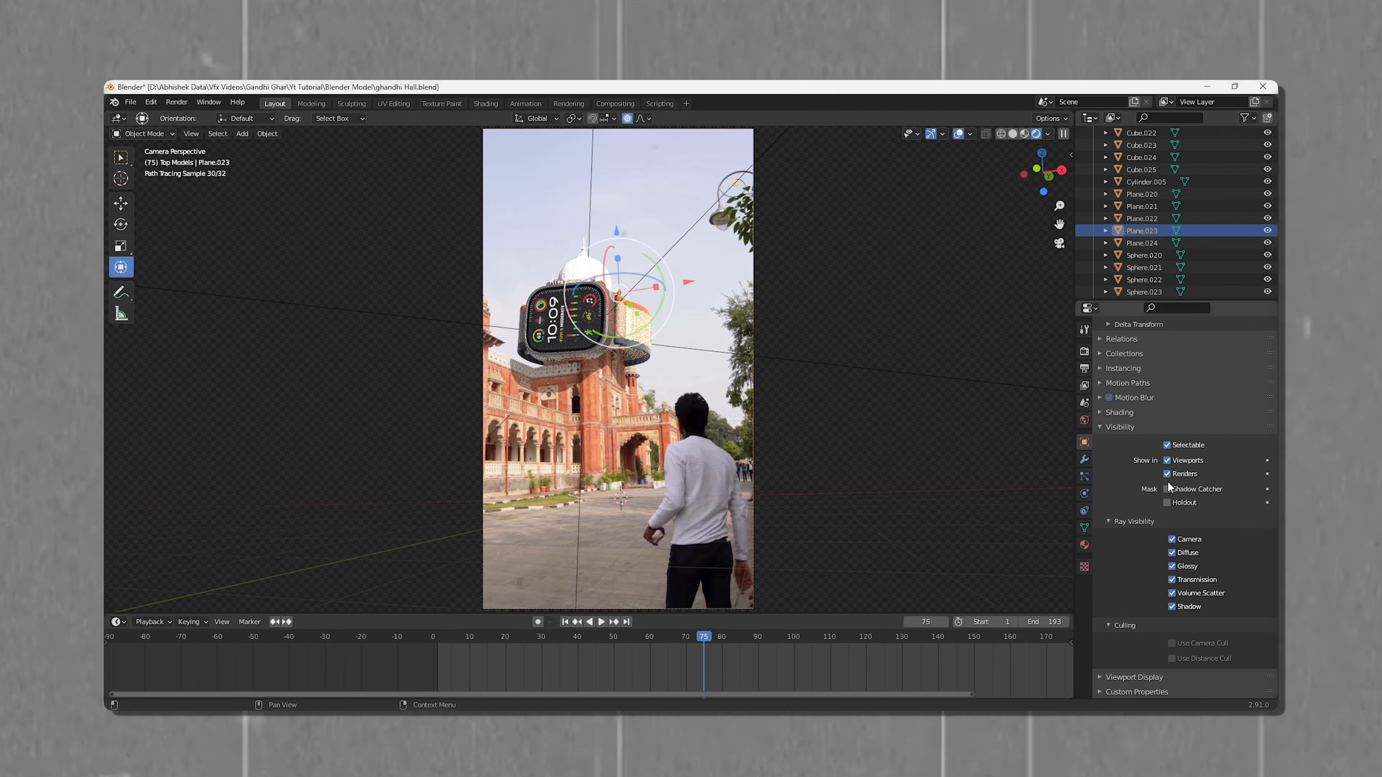
left_click(1167, 489)
left_click(1141, 243)
left_click(1167, 489)
left_click(1143, 255)
left_click(1168, 489)
left_click(1167, 489)
scroll(1143, 218, "up", 3)
left_click(1093, 182)
left_click(1139, 181)
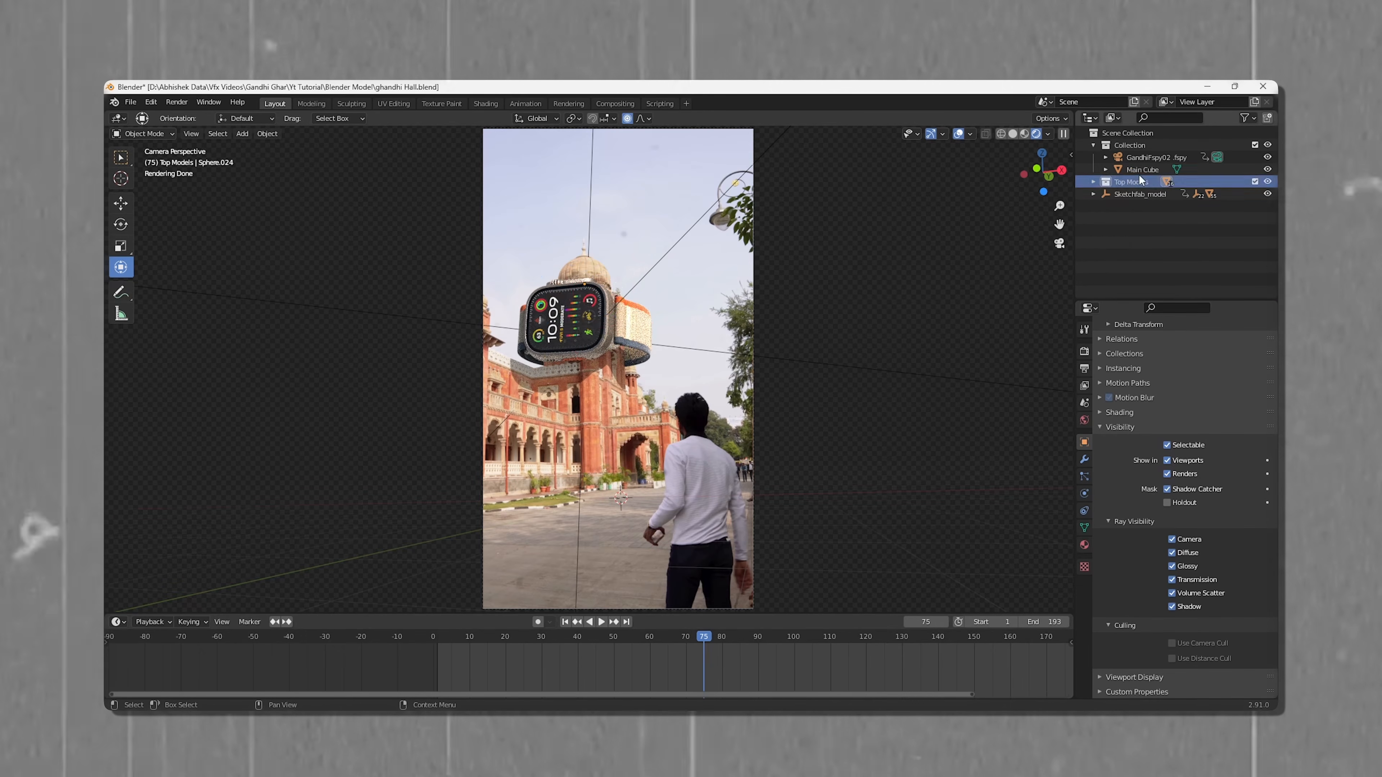
Step: Select the Main Cube, save the blend file and render the animation
left_click(1140, 170)
key("ctrl+s")
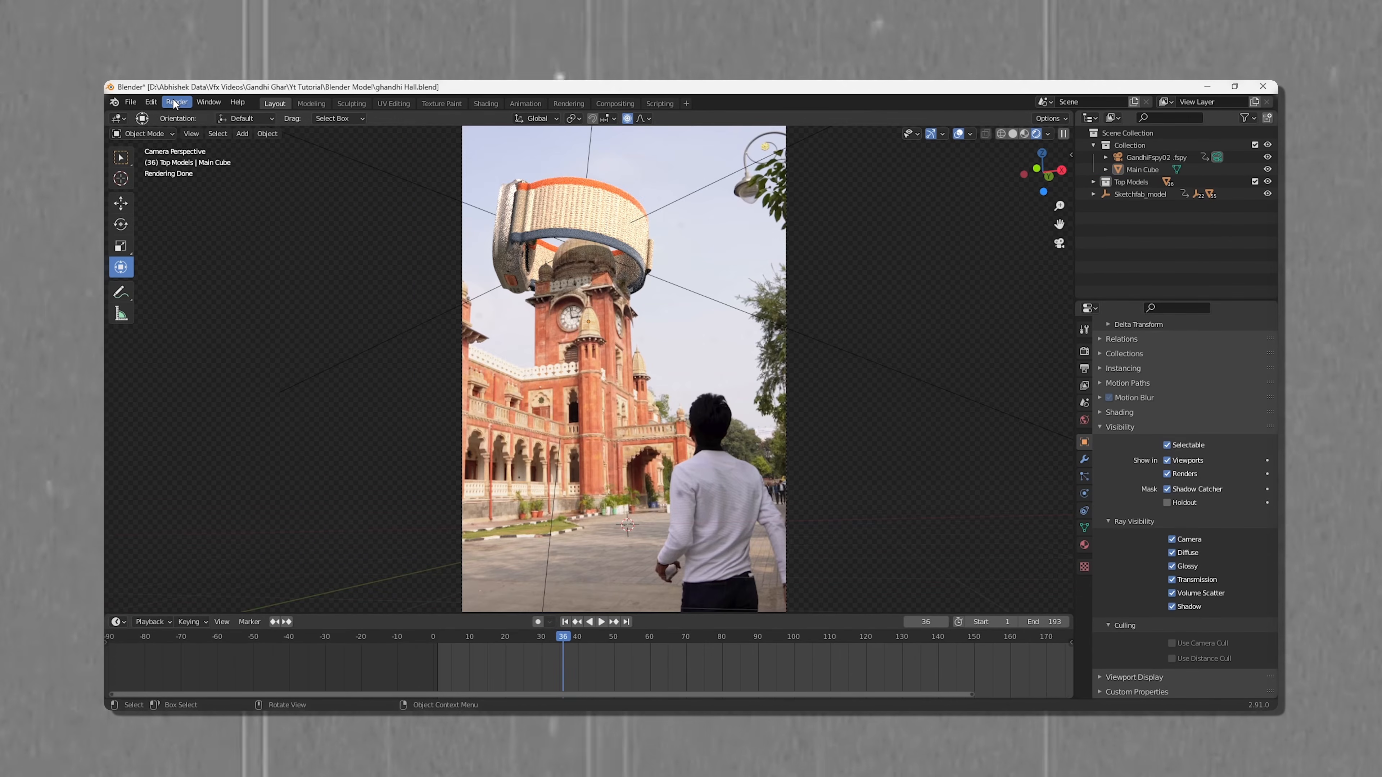
left_click(175, 102)
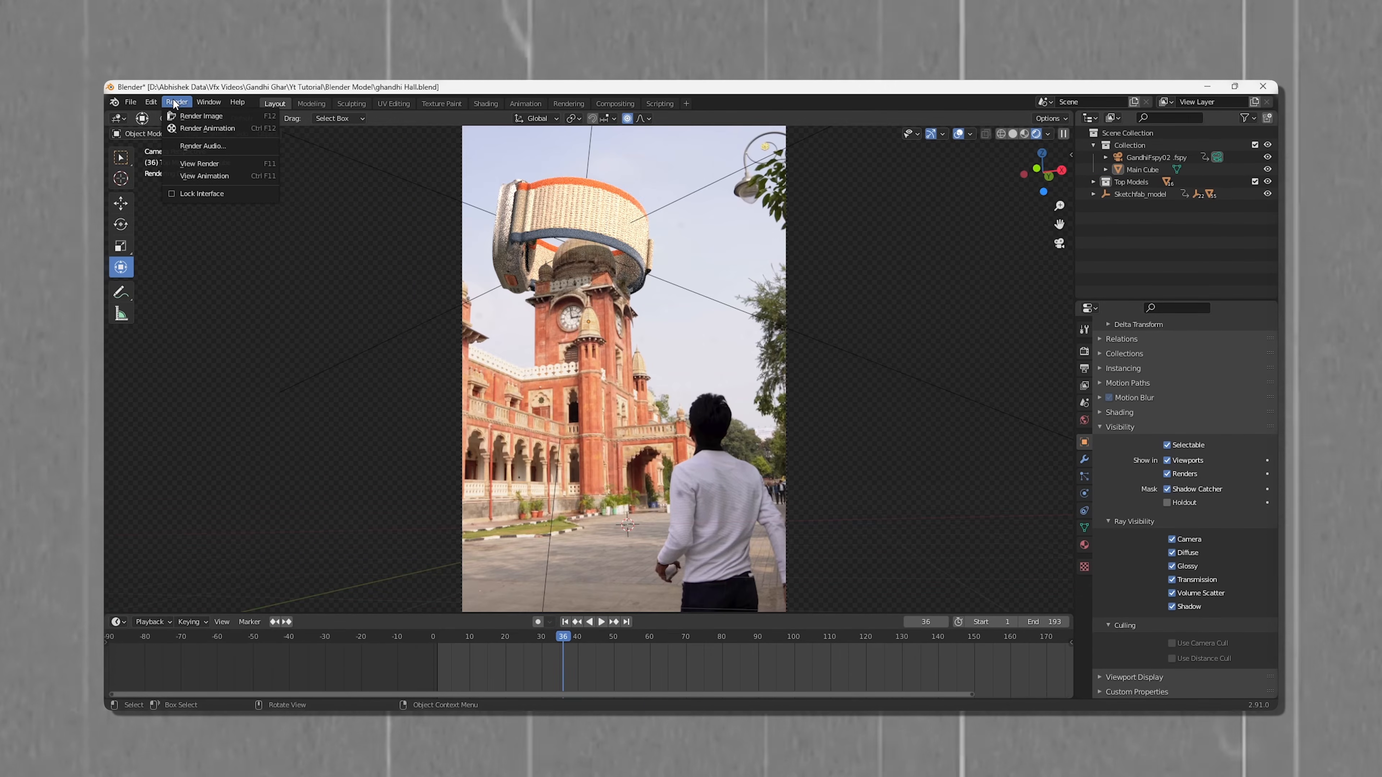
left_click(188, 123)
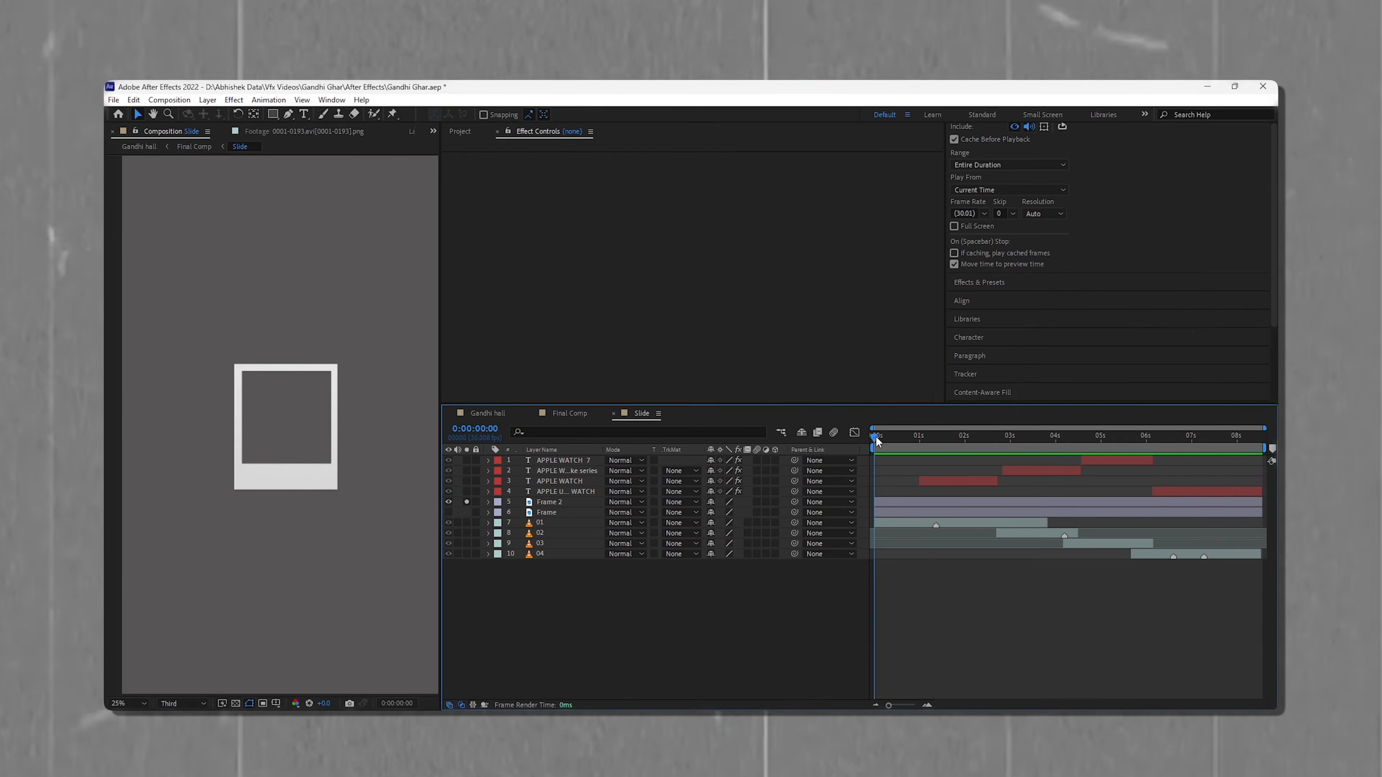
Step: Switch to After Effects and scrub through the Slide composition to review the watch pictures moving through the frame
left_click_drag(876, 437, 1219, 459)
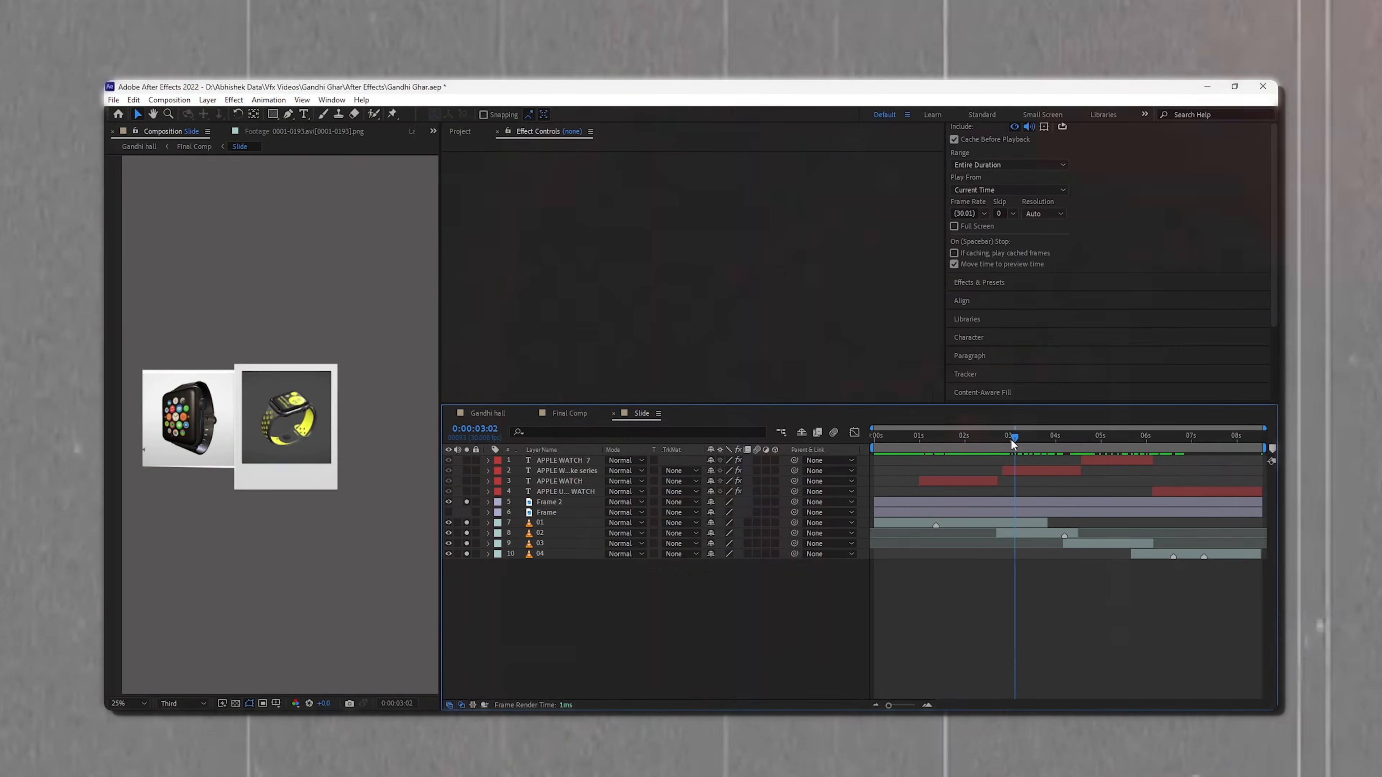
left_click_drag(1056, 449, 1096, 451)
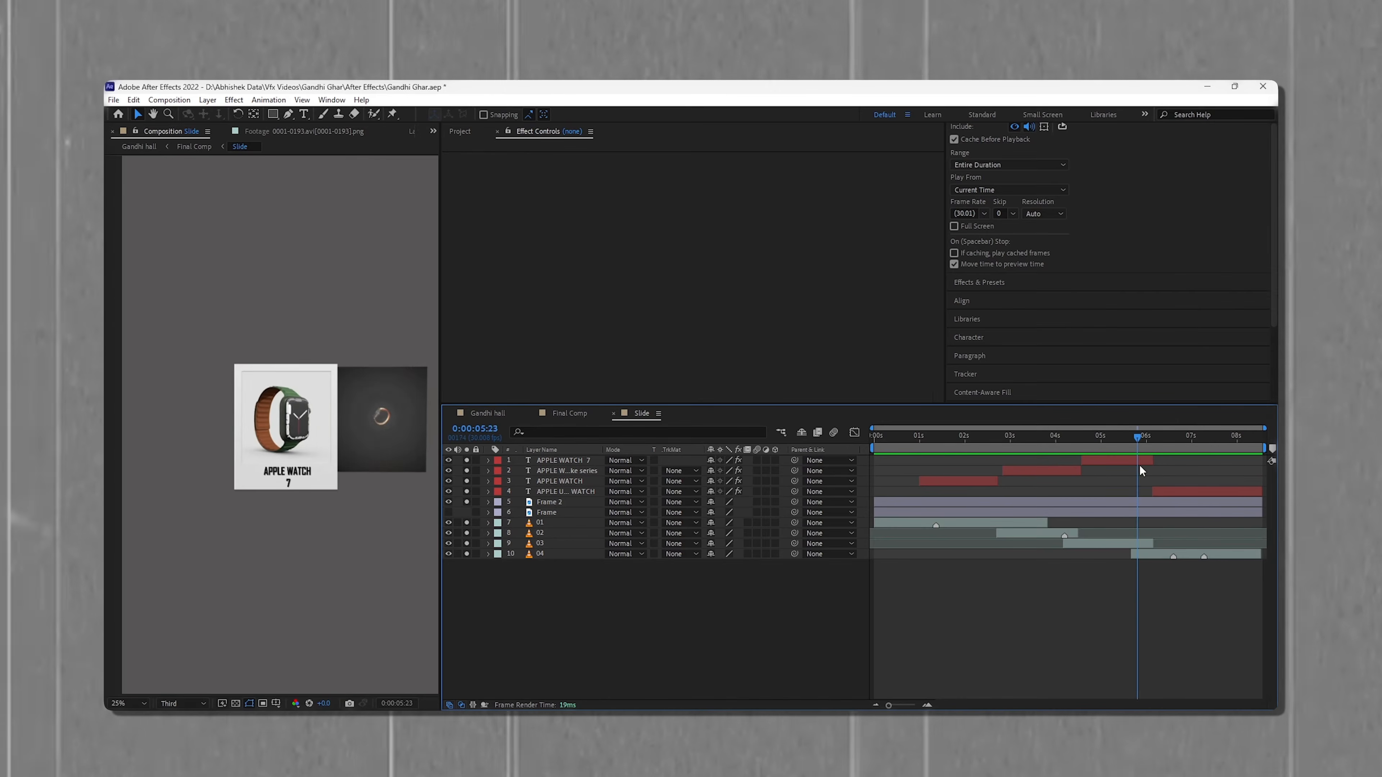
left_click_drag(1198, 469, 940, 477)
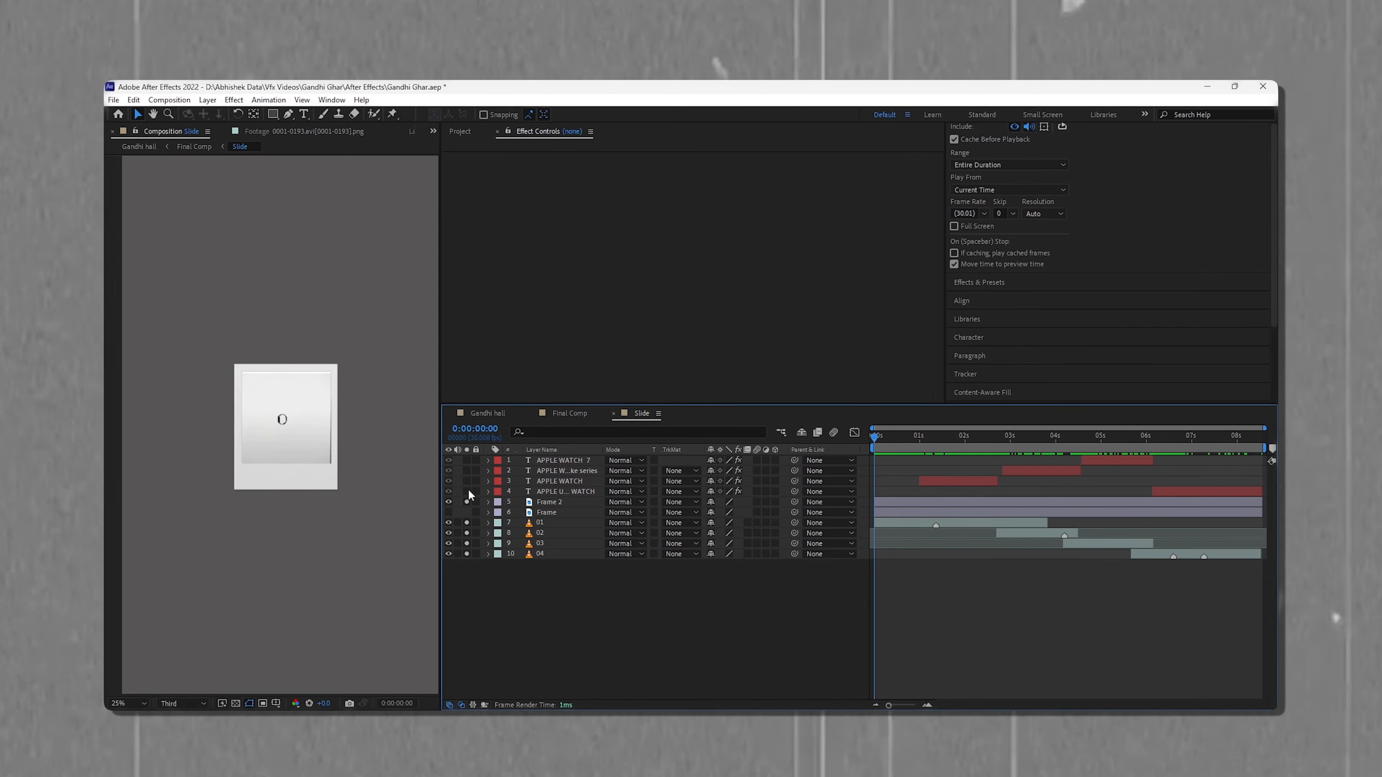
Step: Solo the four Apple Watch text layers in the Slide composition and scrub through to check the captions
left_click_drag(467, 487, 468, 470)
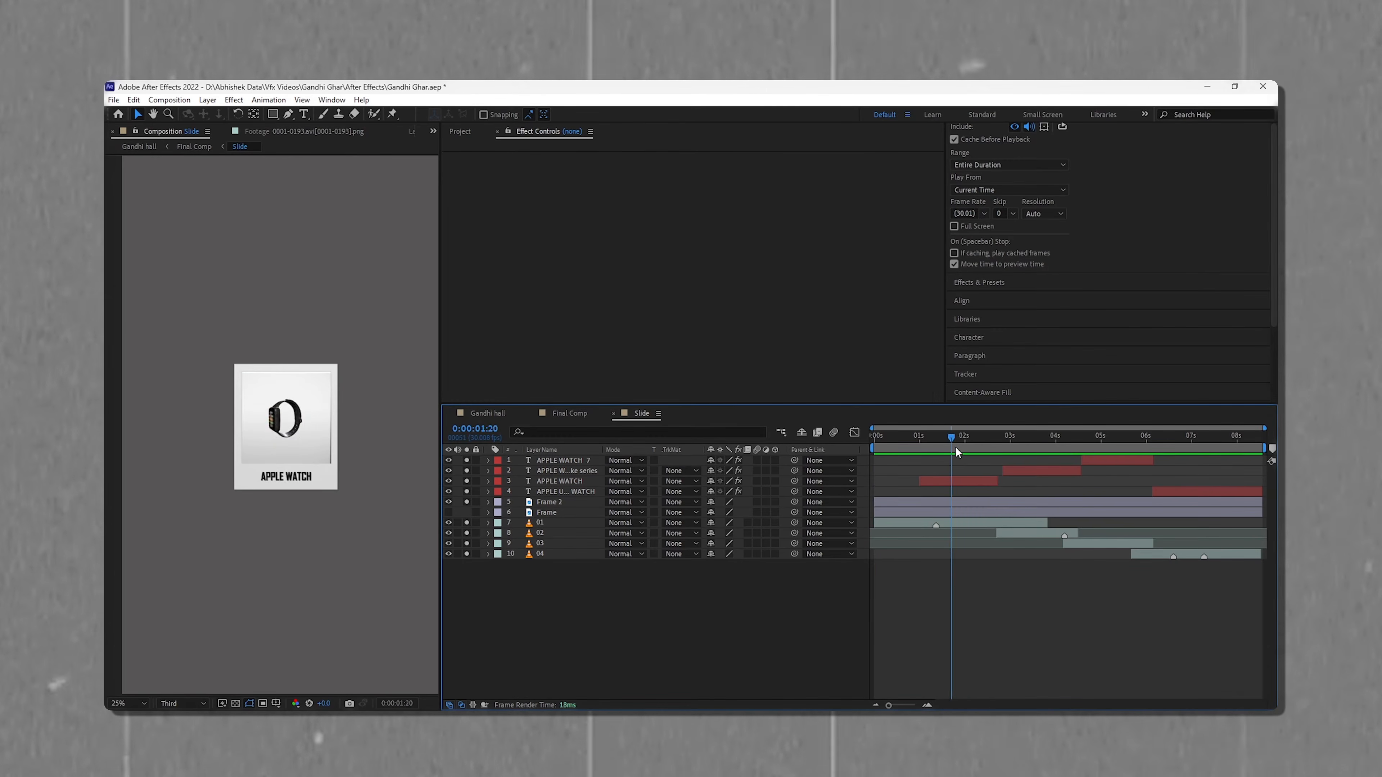
left_click_drag(958, 450, 1126, 463)
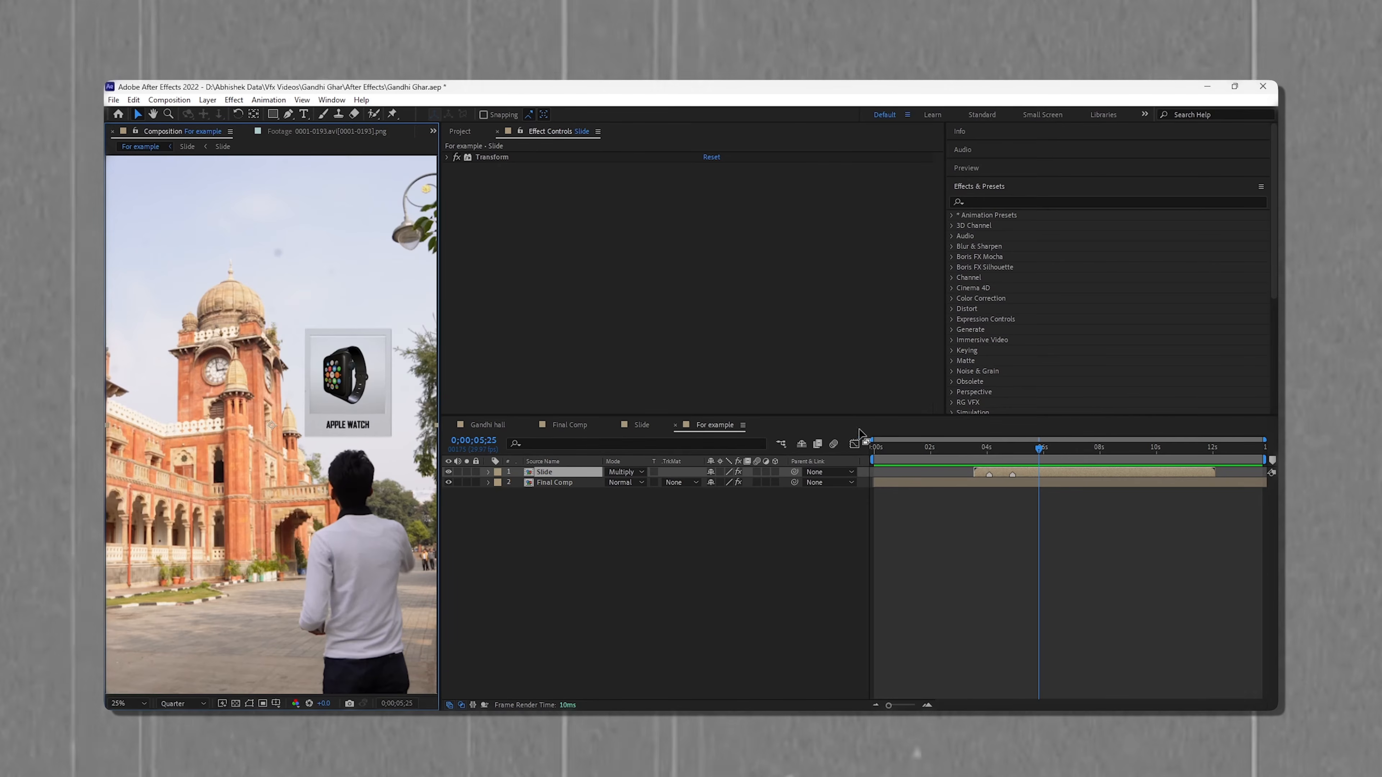
Step: Preview the For example composition and apply the "old t" search preset with Wave Warp, Box Blur, Color Balance, Noise and Venetian Blinds to the Slide layer
left_click_drag(1028, 452, 1017, 455)
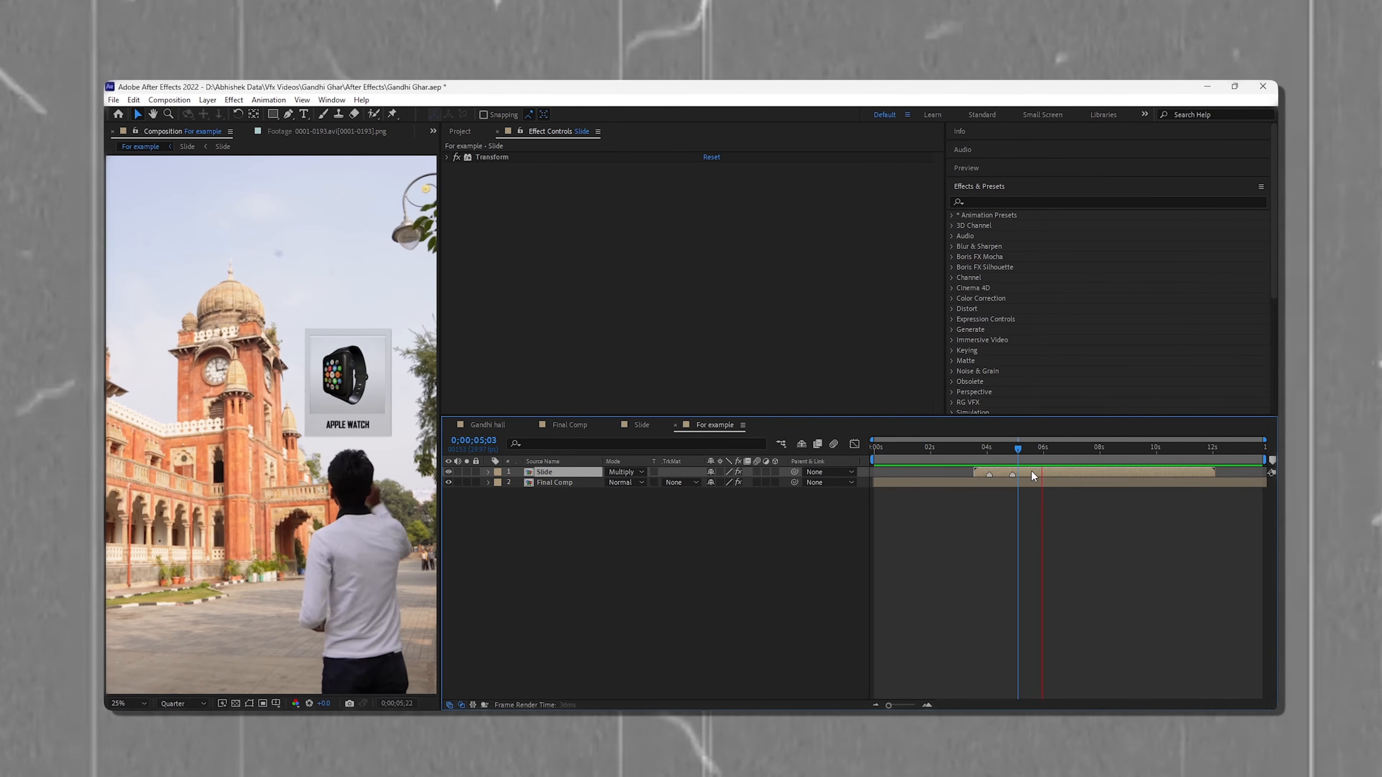
key("space")
left_click(1000, 201)
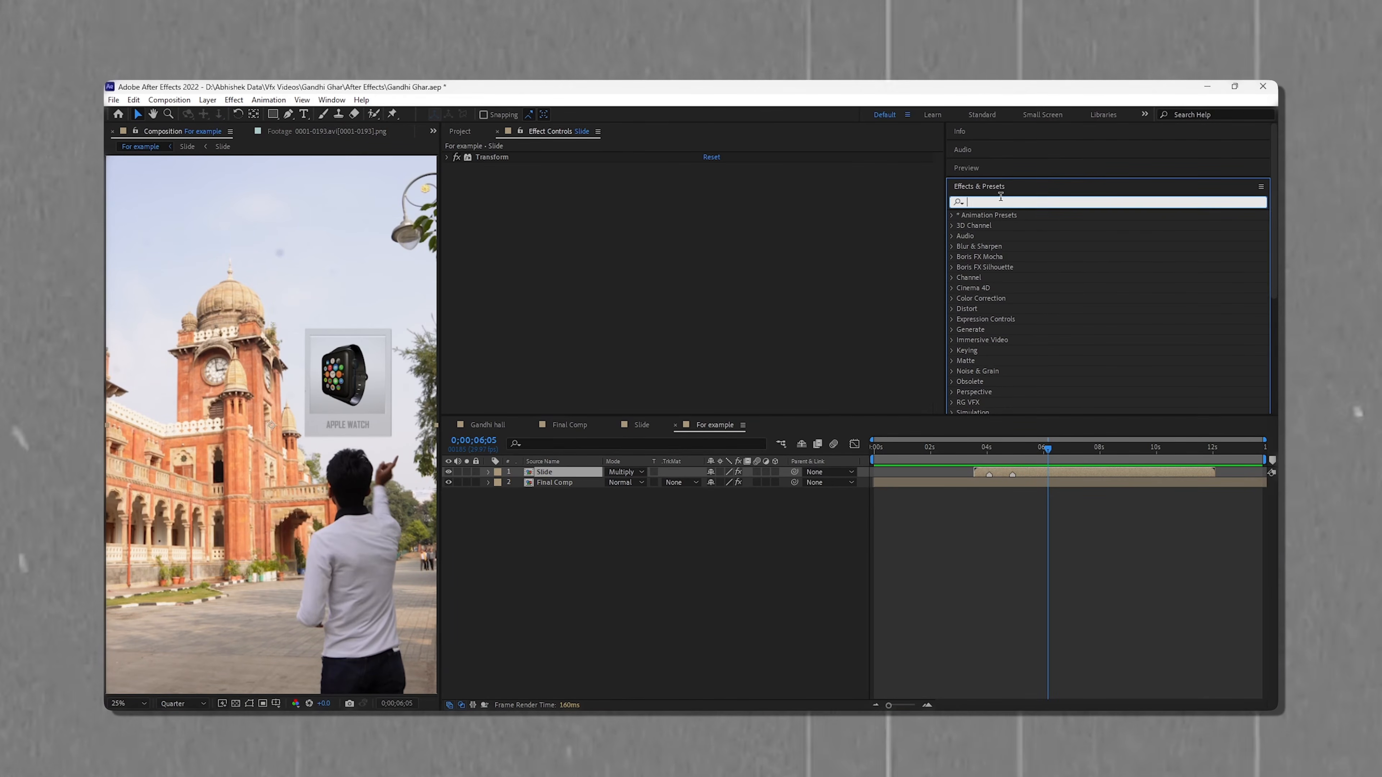
type("old t")
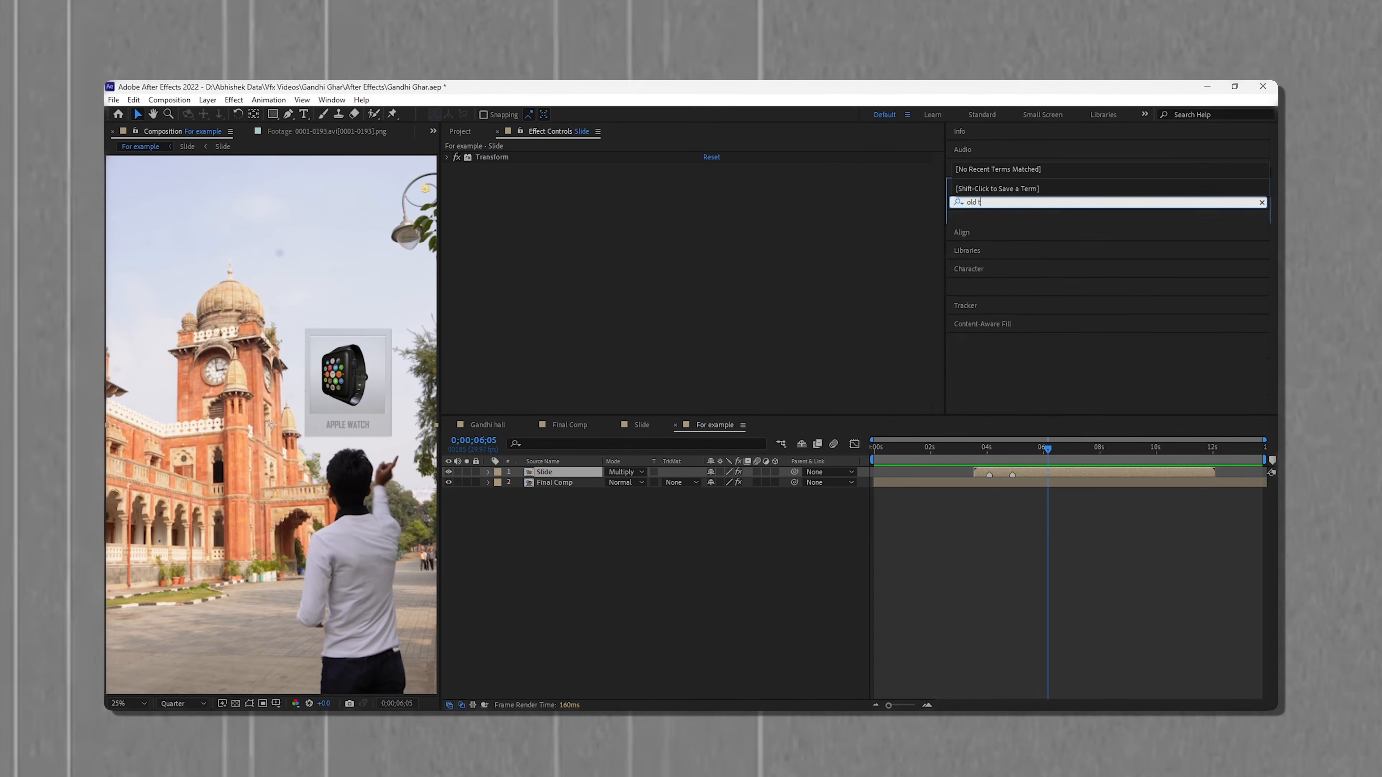
left_click_drag(1021, 256, 457, 227)
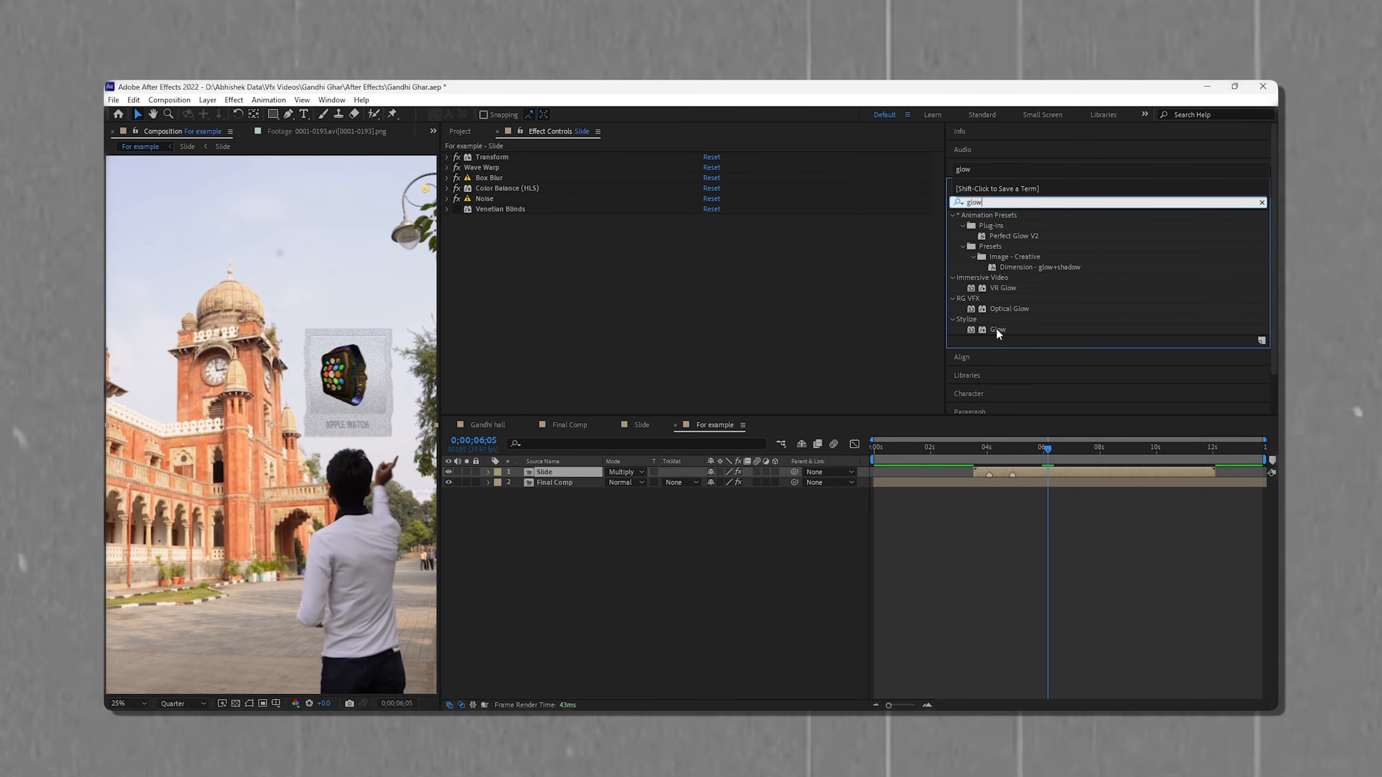
Step: Apply the Stylize Glow effect to the Slide layer, collapse the effect settings and play back the result
left_click_drag(998, 329, 1032, 473)
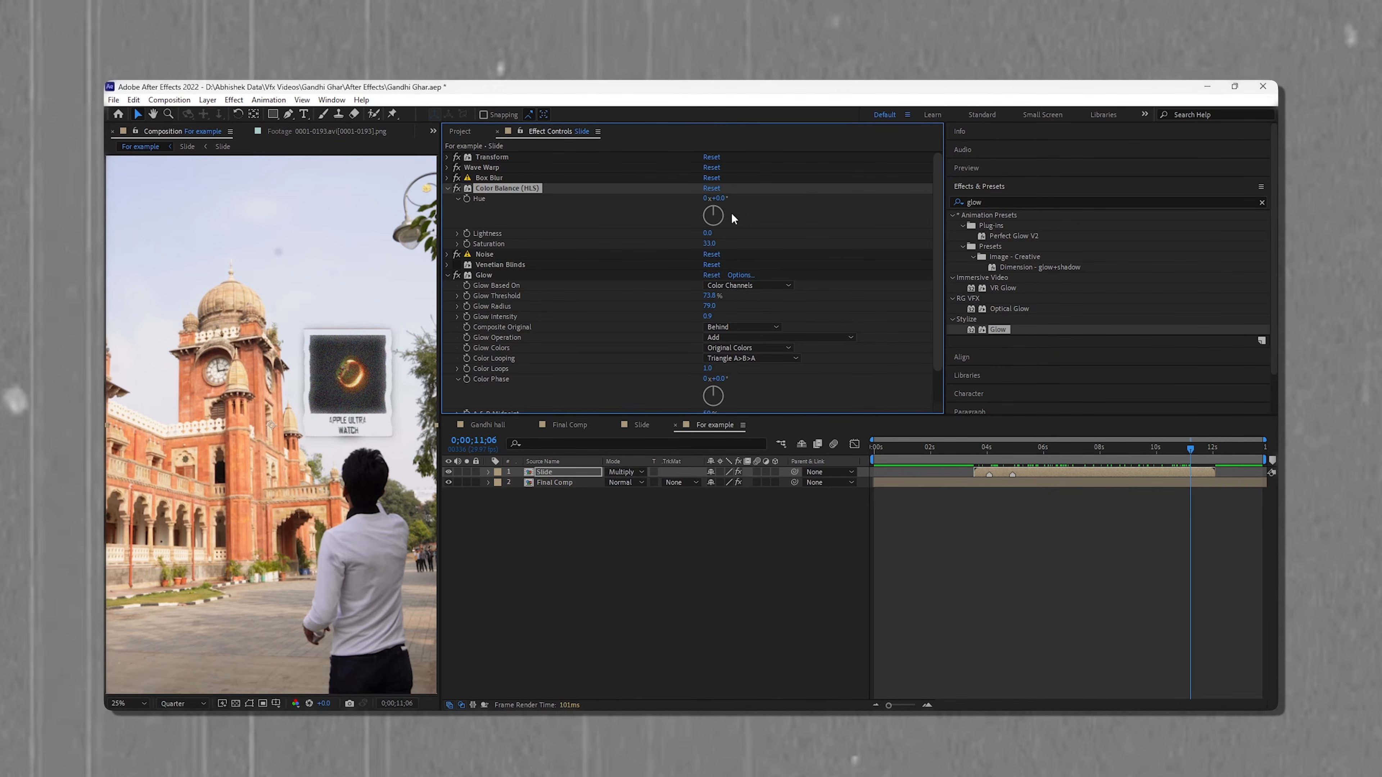
left_click(448, 188)
left_click(448, 220)
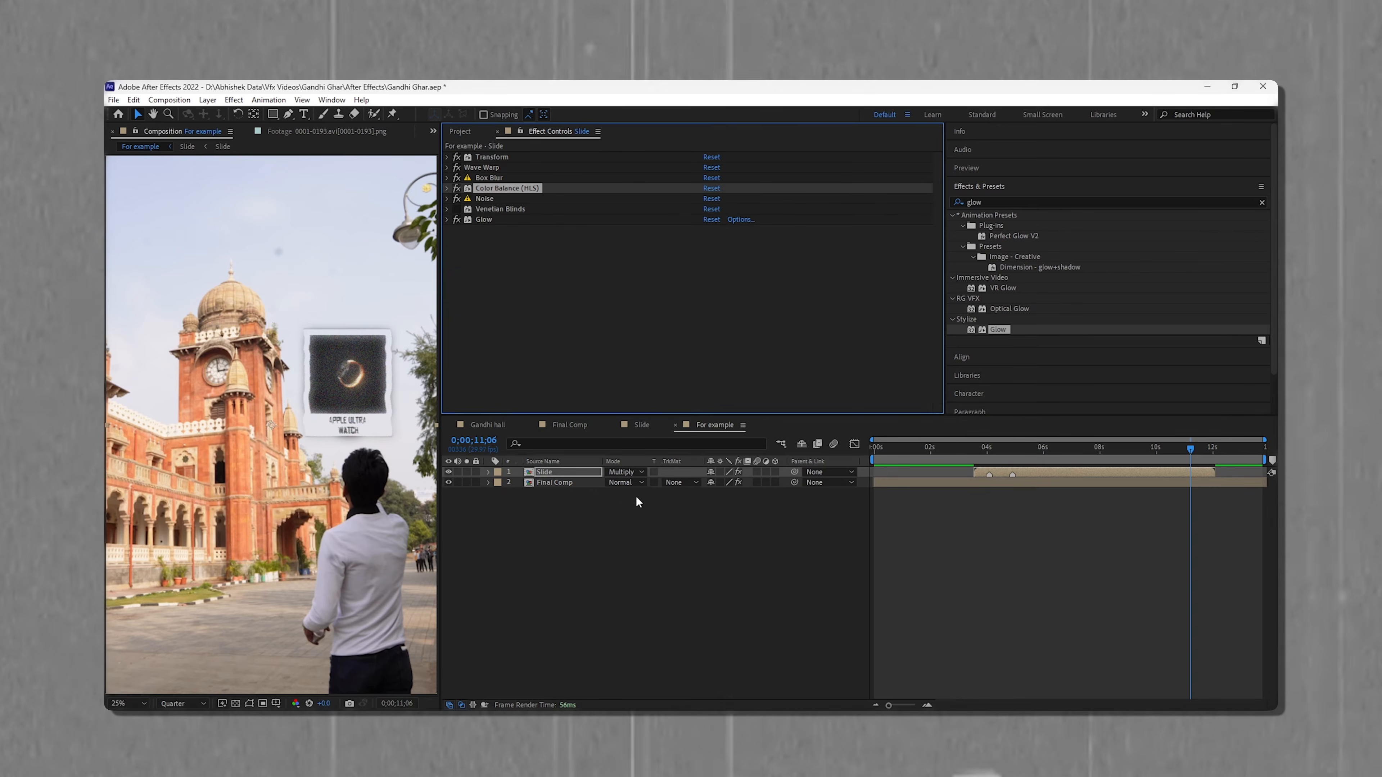
key("space")
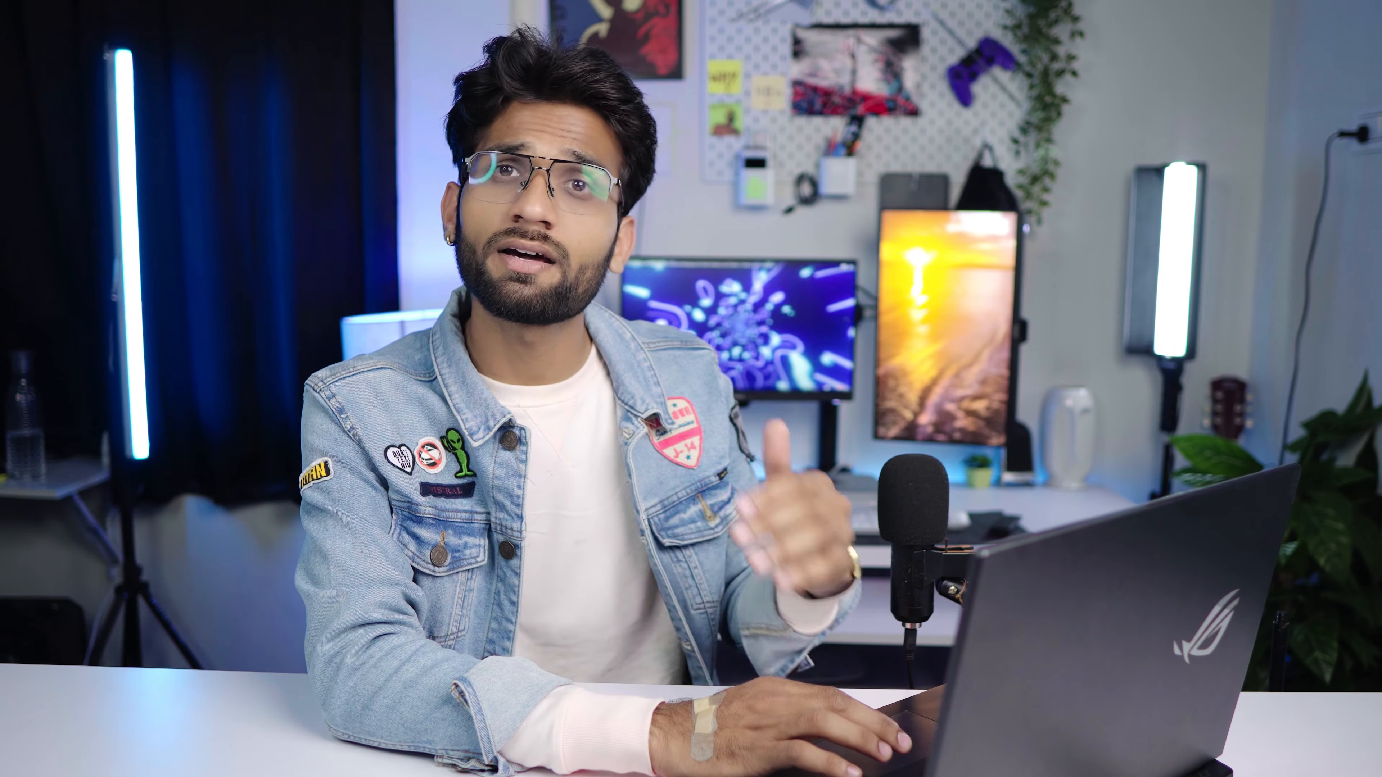